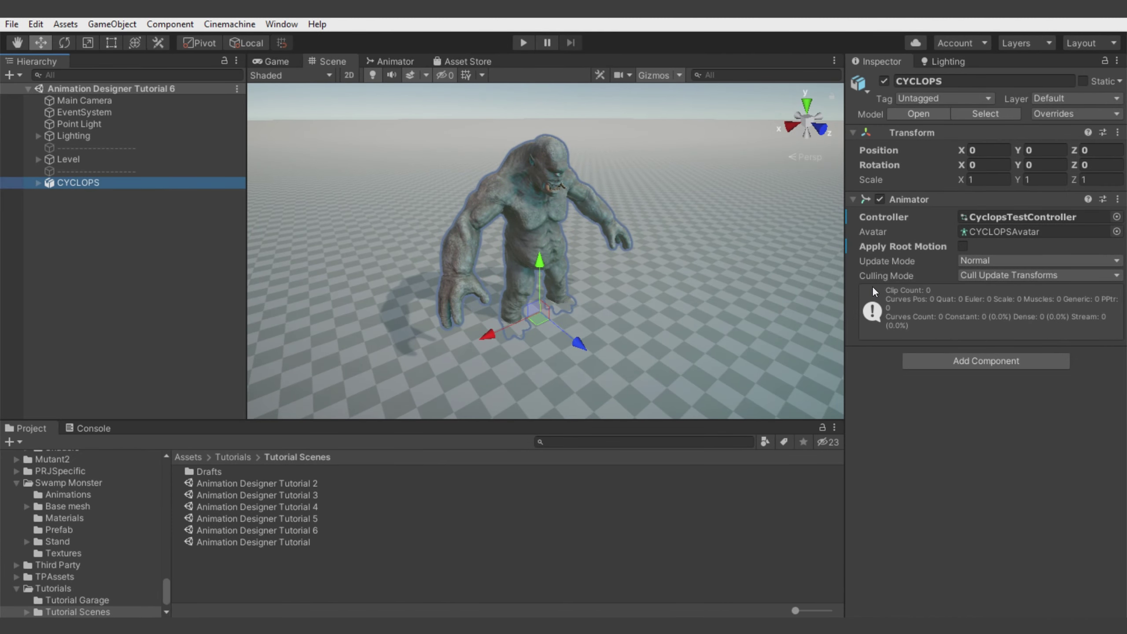
Open Animation Designer for the CYCLOPS Animator, dock it beside the Inspector and load the model's existing design save.
right_click(915, 199)
left_click(957, 434)
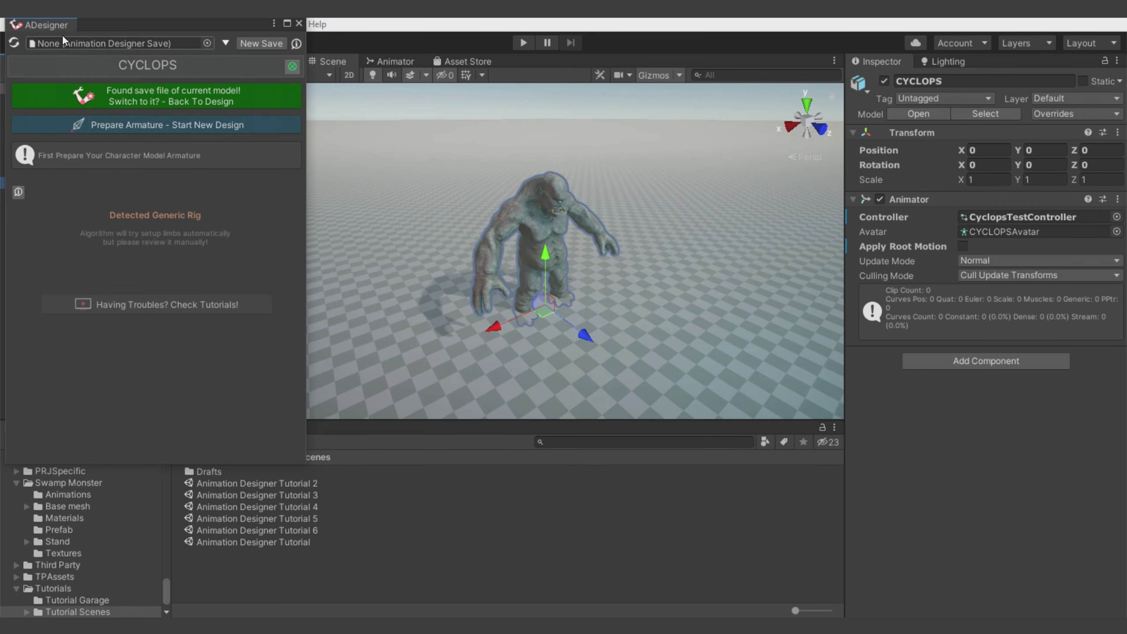
left_click_drag(54, 25, 878, 66)
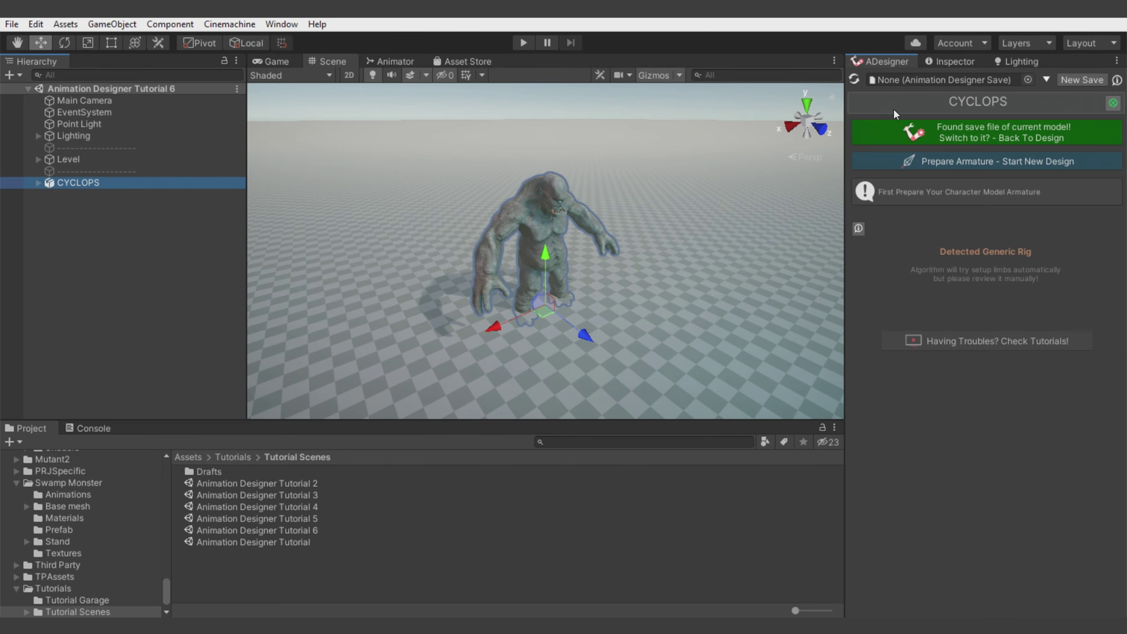
left_click(930, 136)
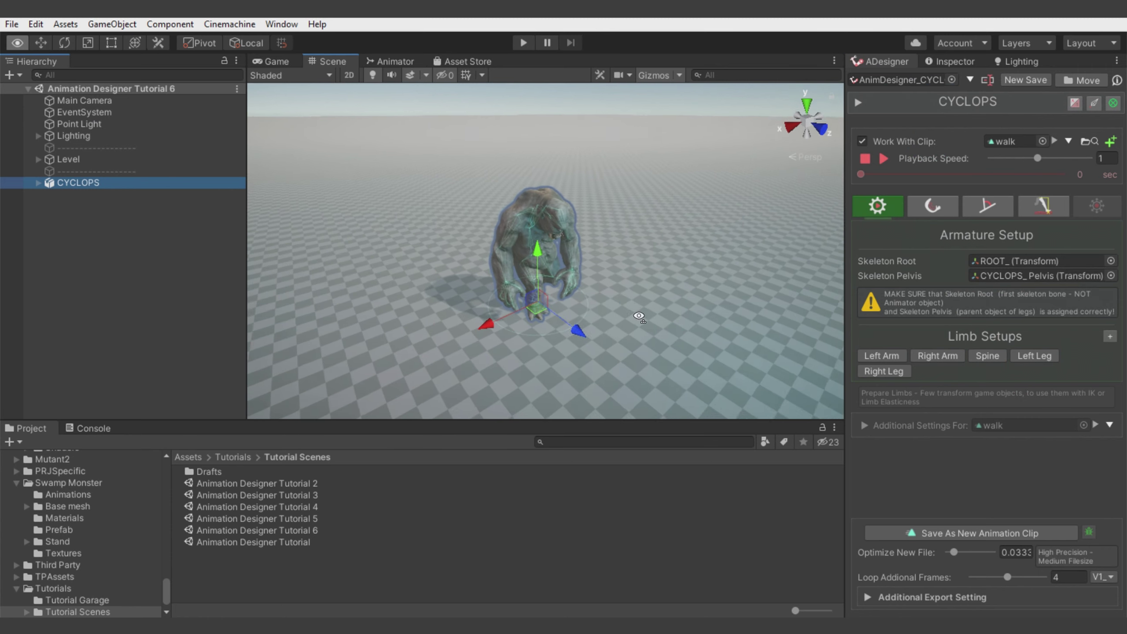
Preview the walk clip on the cyclops and switch the working clip to 3HitComboAttack (1).
scroll(657, 332, "up", 5)
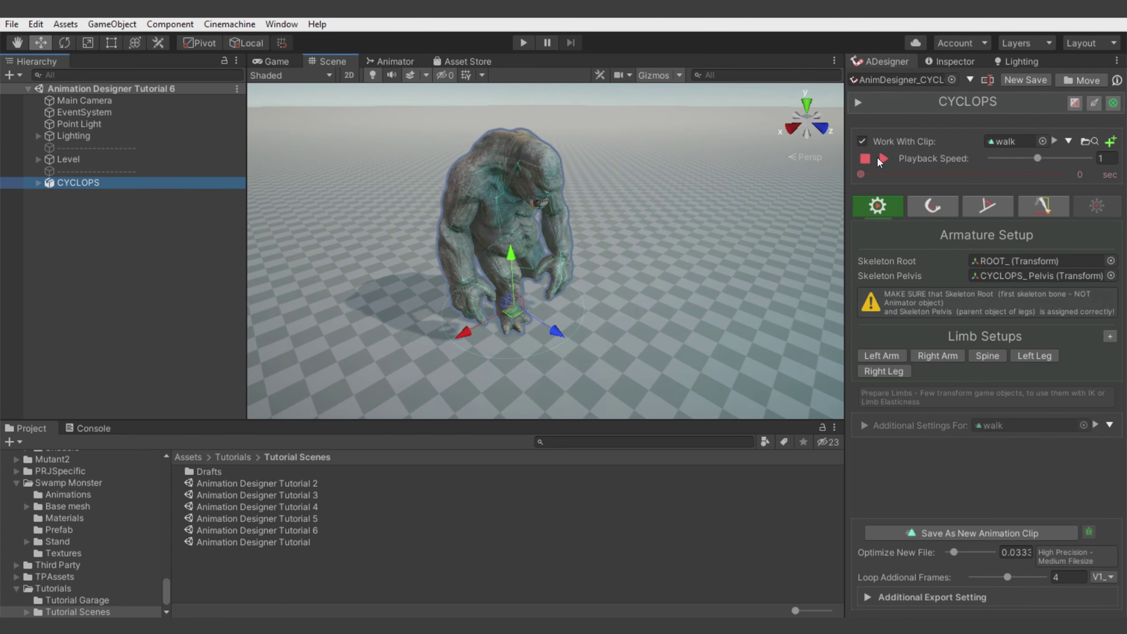
left_click(878, 158)
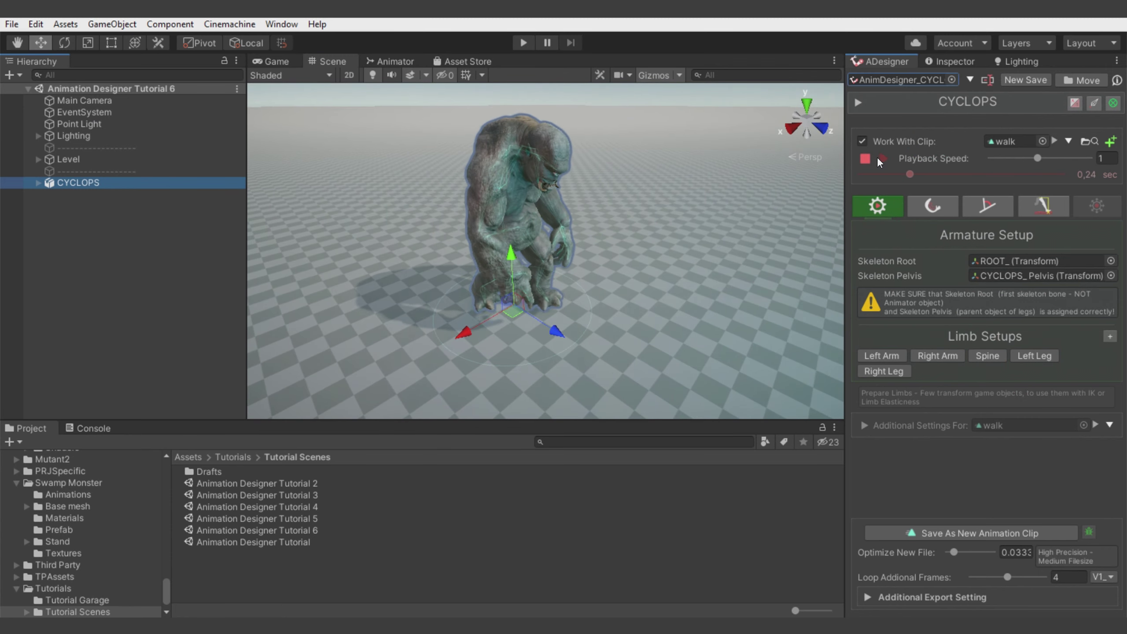
left_click(1069, 140)
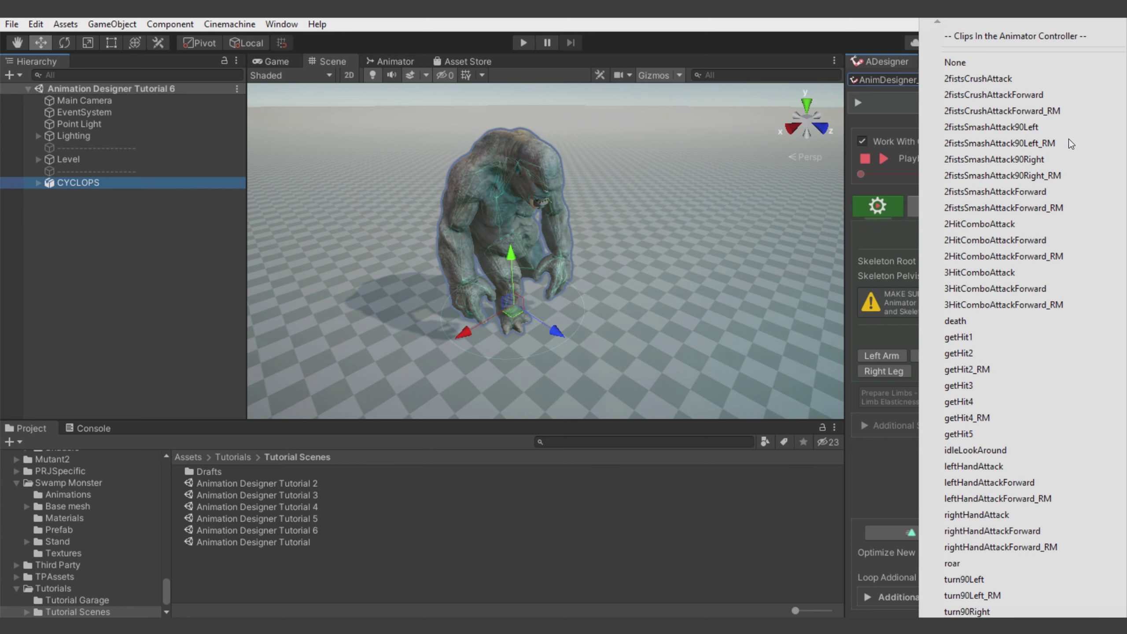
left_click(956, 617)
scroll(954, 612, "down", 5)
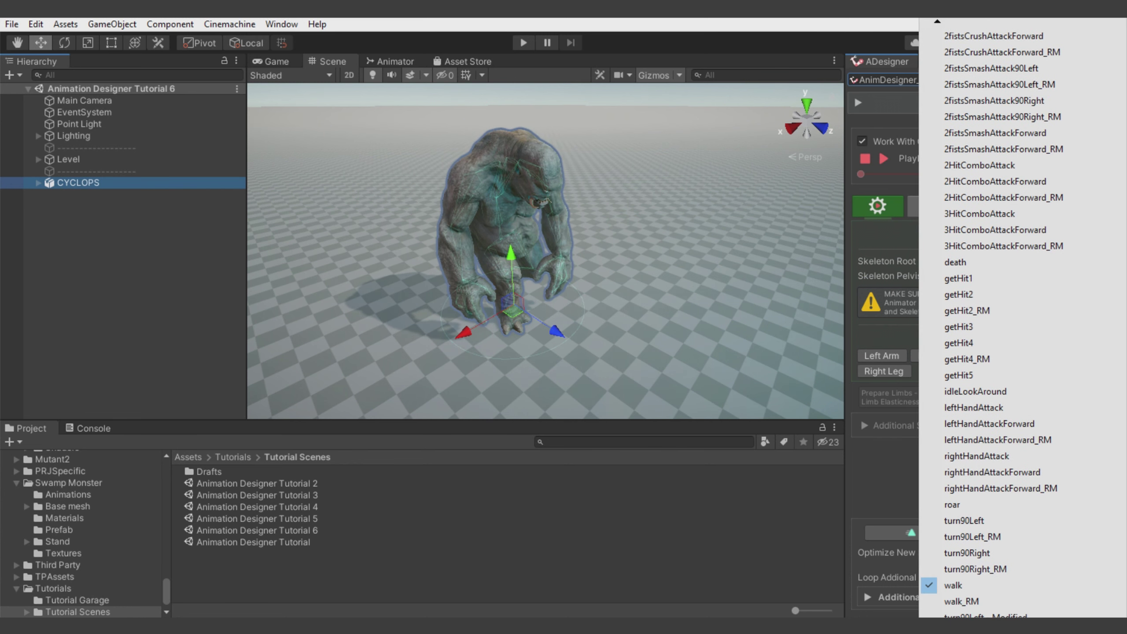
left_click(983, 601)
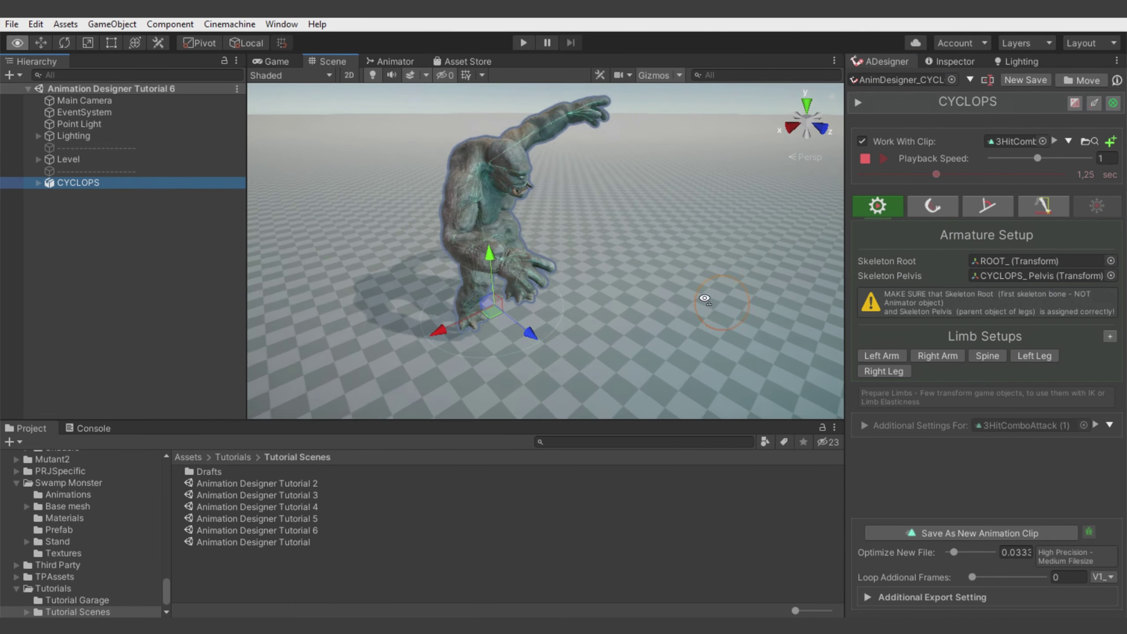
left_click_drag(741, 262, 665, 247, "alt")
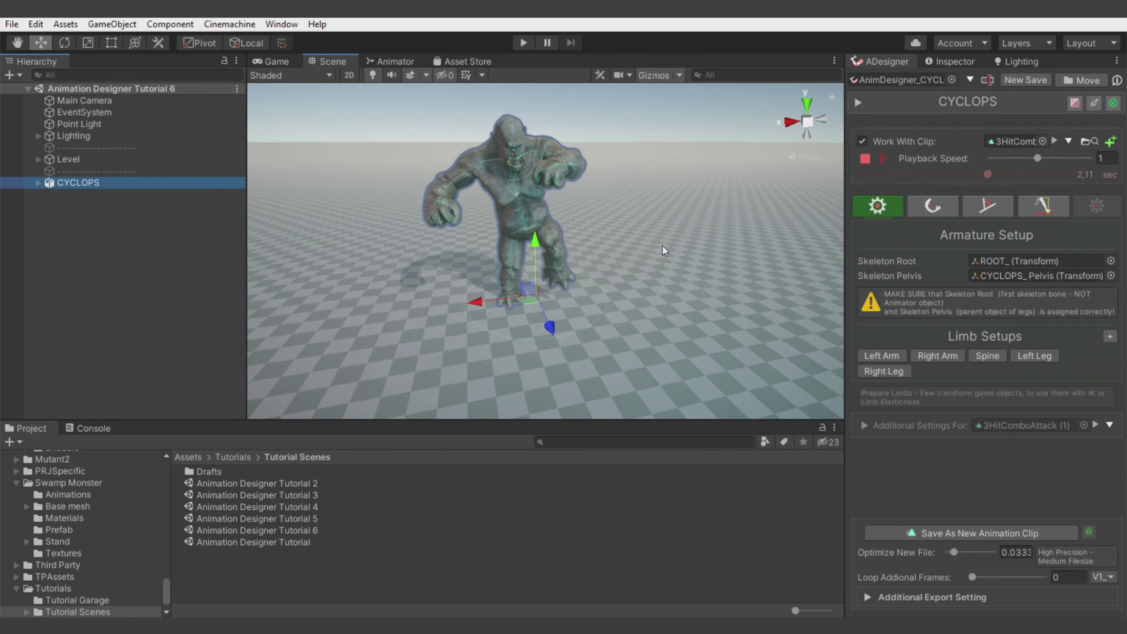
Enable limb elasticness for both the left arm and the right arm.
left_click(927, 208)
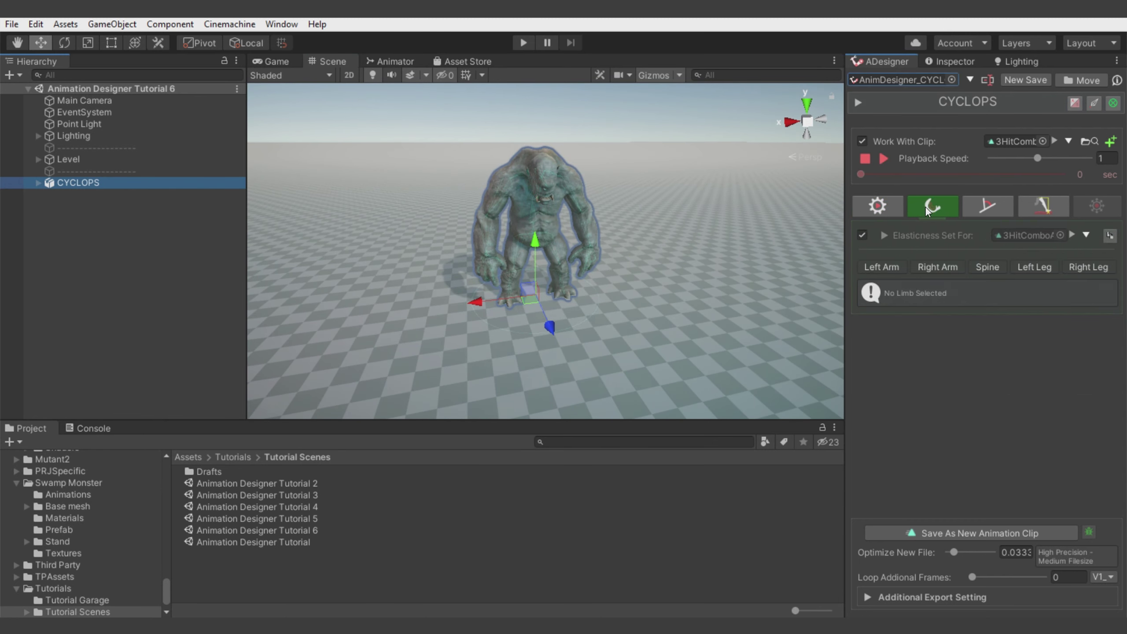
left_click(884, 265)
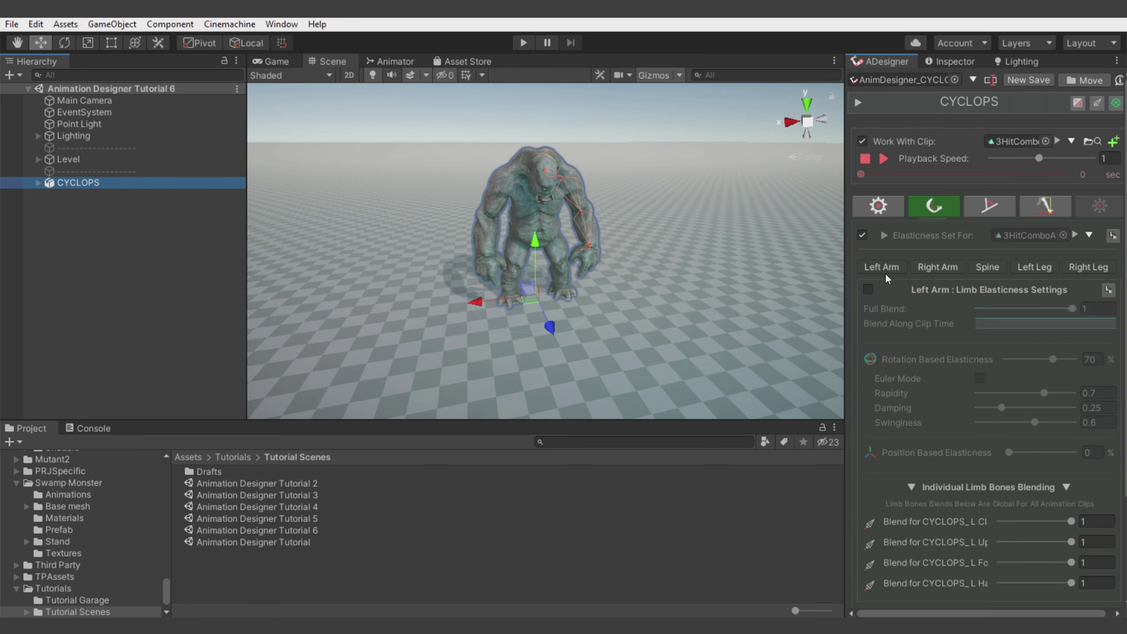
left_click(925, 266)
left_click(869, 290)
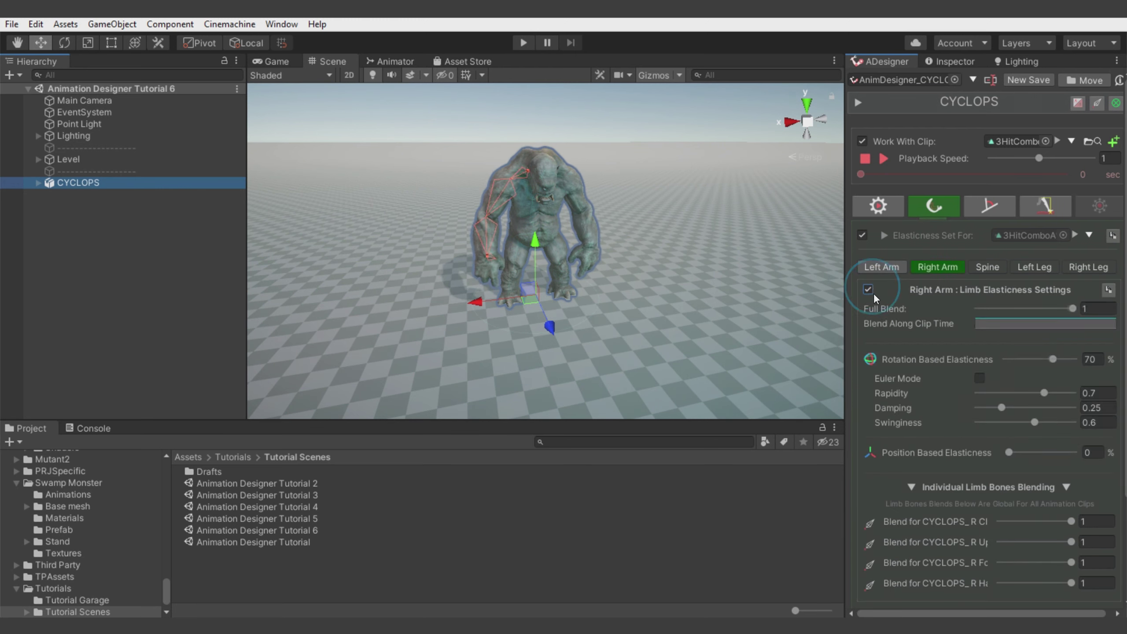
Scrub and play the attack clip to check the arm elasticness from several angles, and stop playback.
left_click_drag(872, 173, 848, 178)
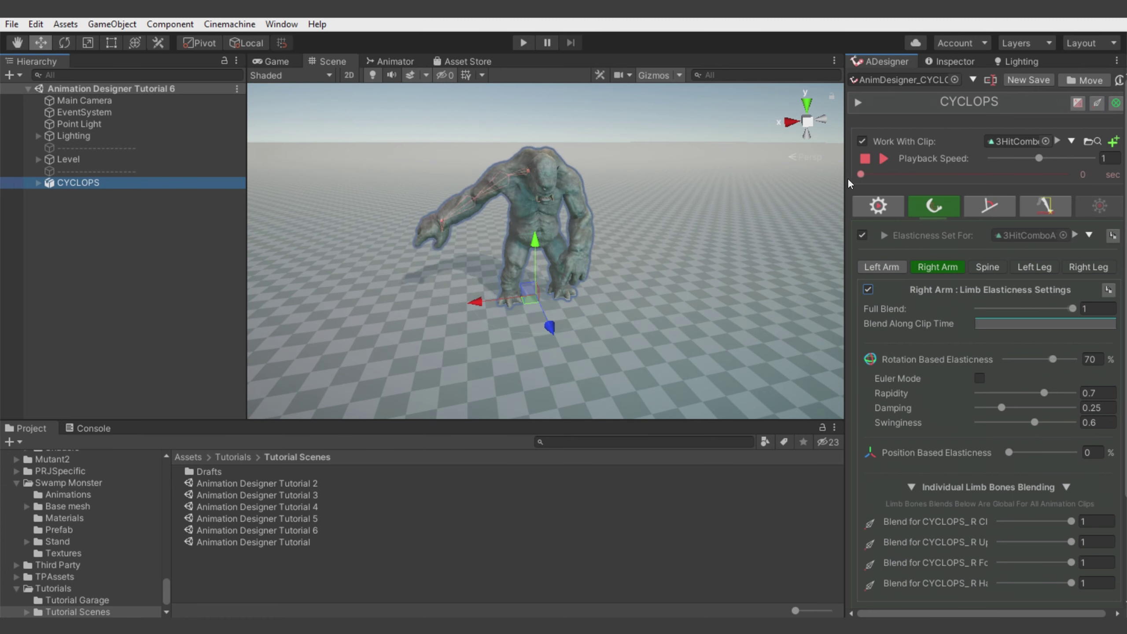
left_click(884, 159)
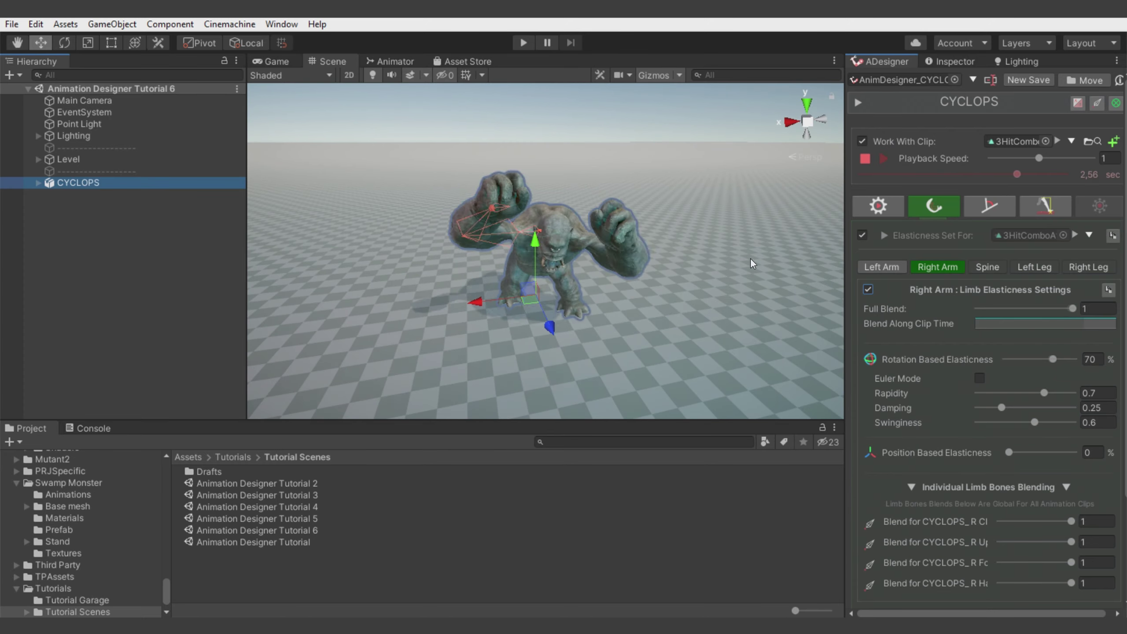
left_click_drag(749, 250, 791, 251, "alt")
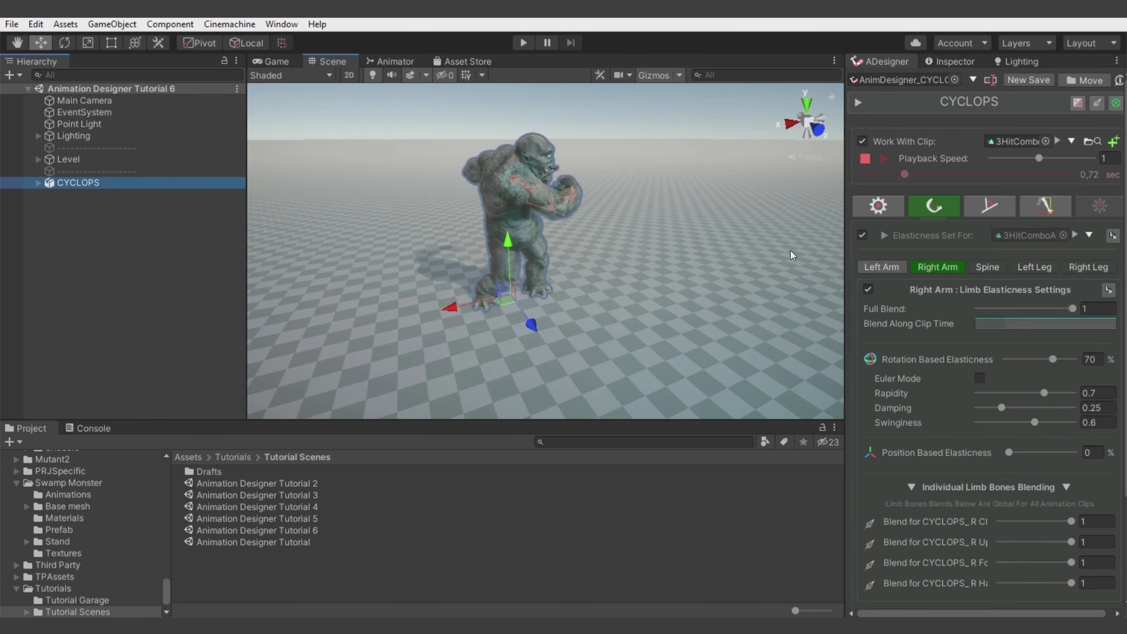
left_click(865, 159)
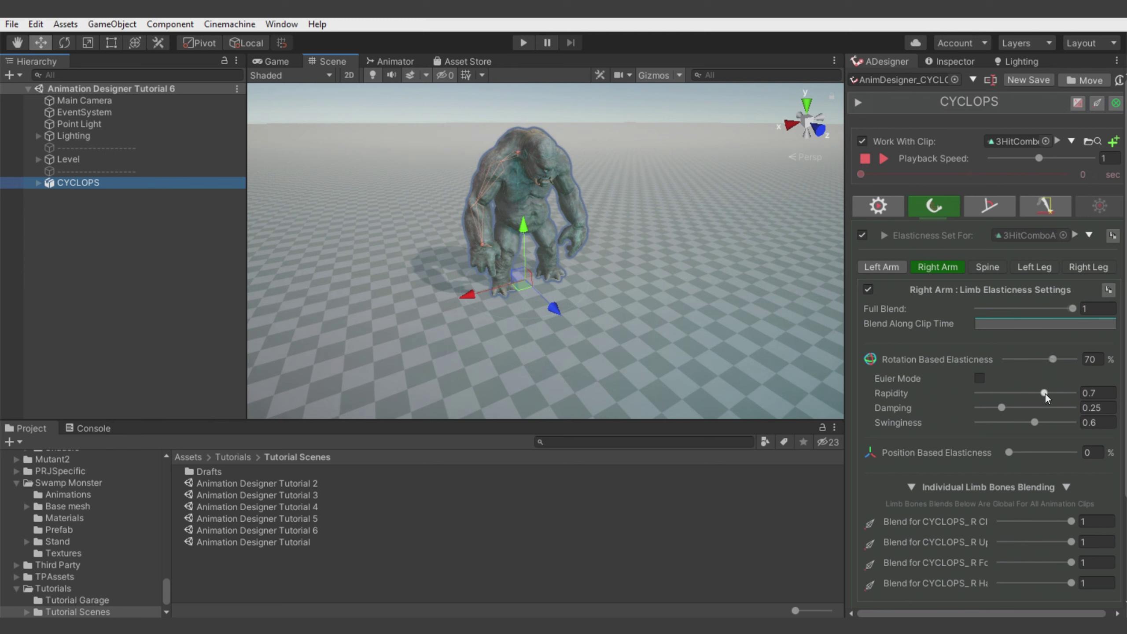
Set the right arm's Rapidity to 0.607 and Damping to 0.405, and the left arm's Damping to 0.364.
left_click_drag(1044, 394, 1012, 412)
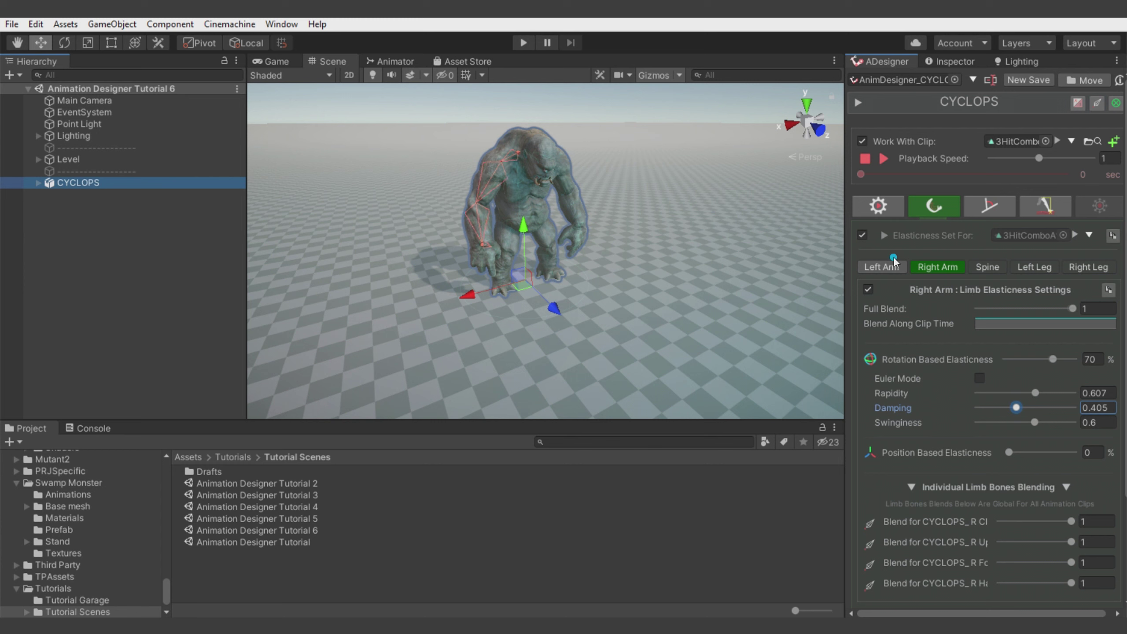
left_click(881, 266)
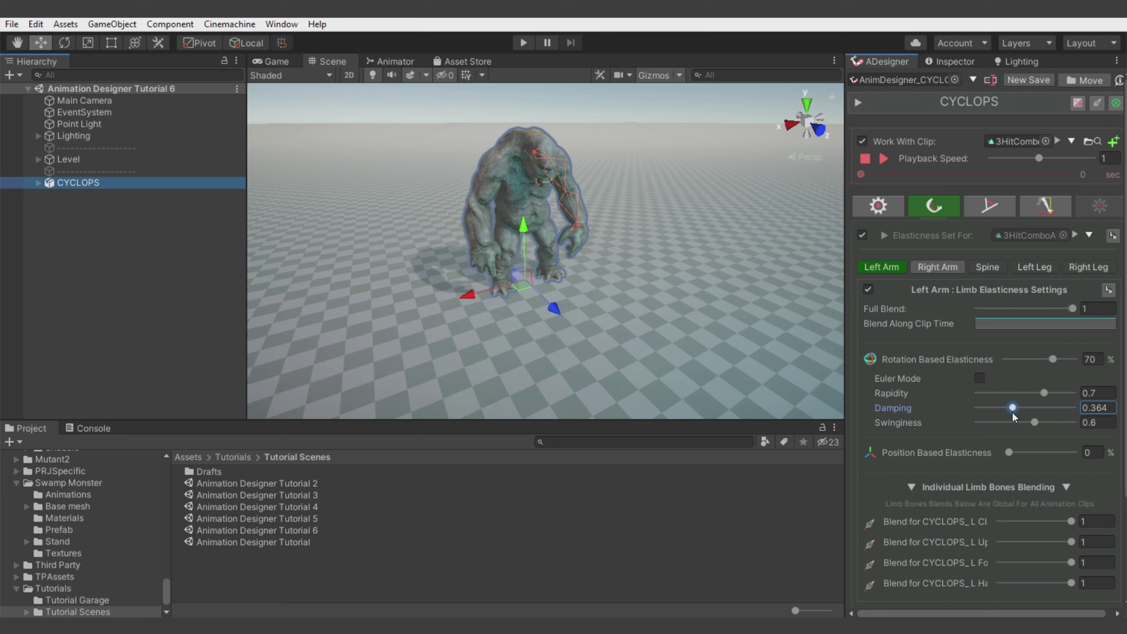
Enable elasticness for the spine with Damping 0.351 and play the attack clip to check the motion.
left_click(983, 266)
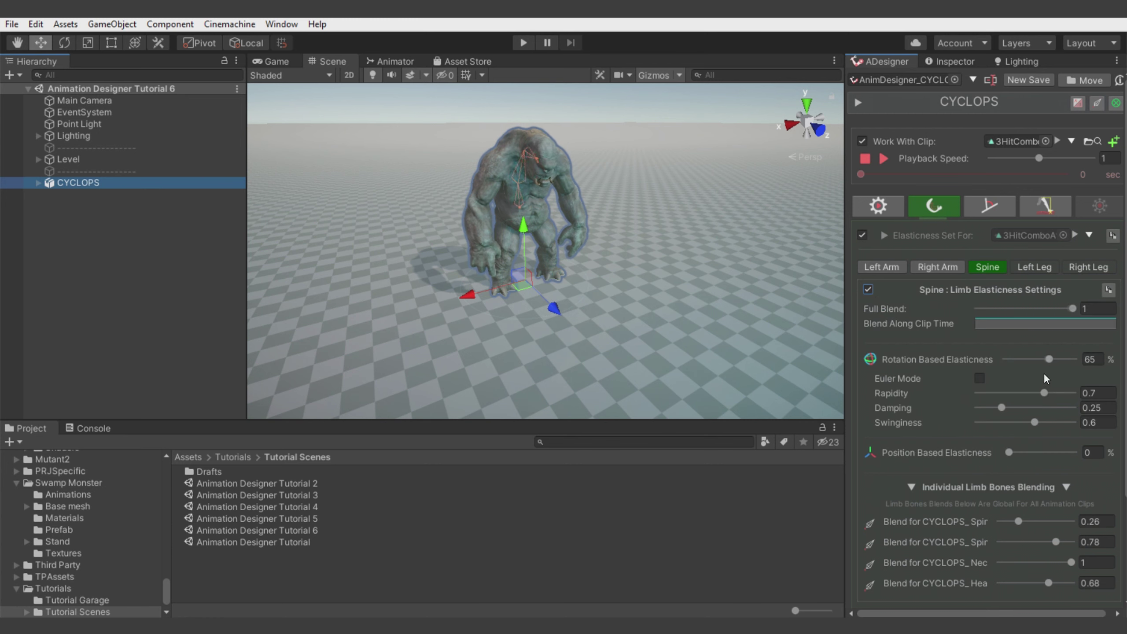
left_click_drag(1001, 408, 1012, 408)
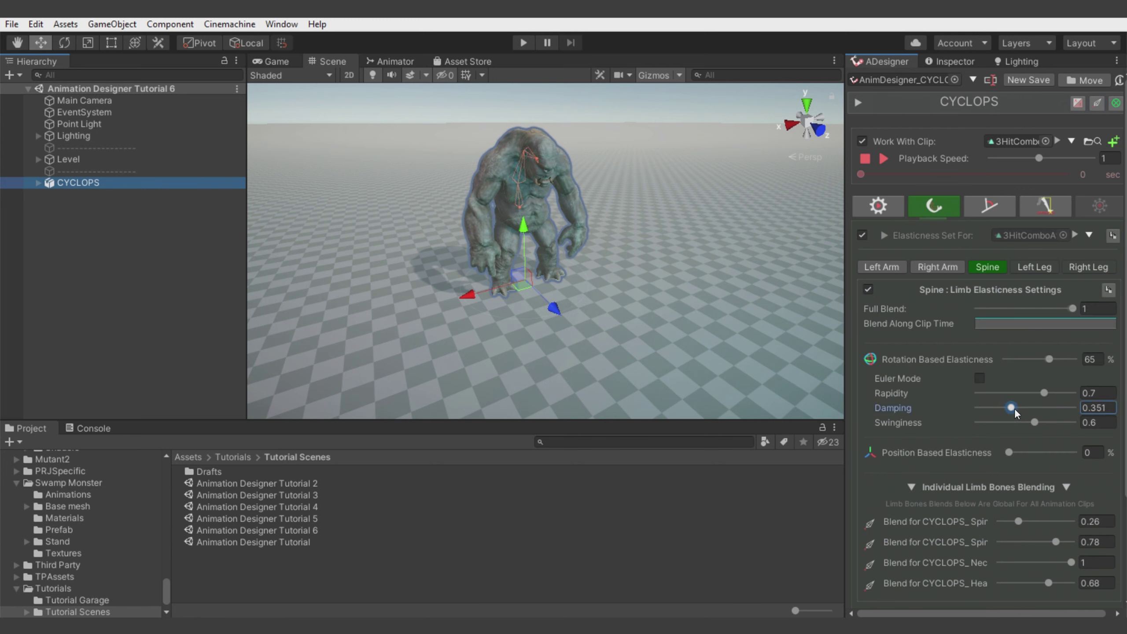
left_click(881, 157)
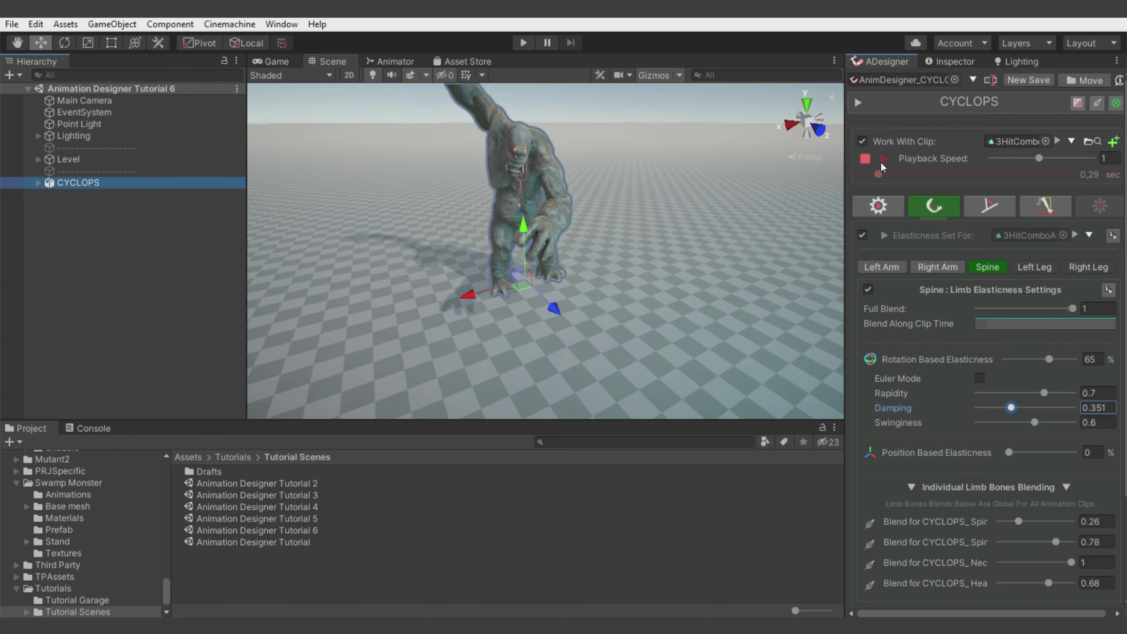
left_click_drag(569, 352, 656, 314, "alt")
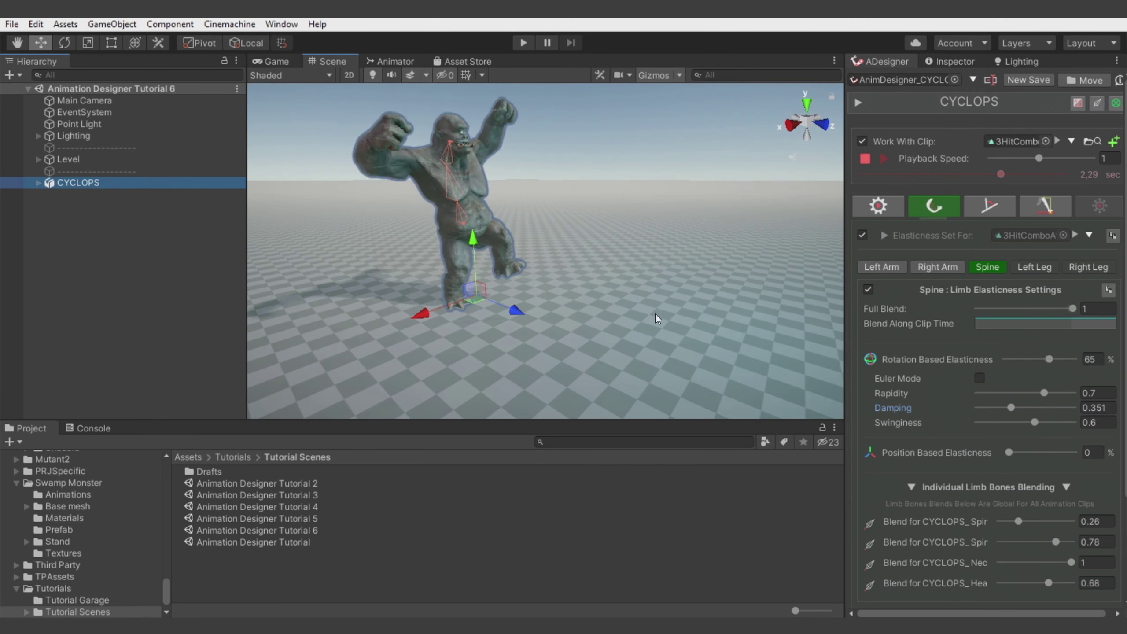
left_click(869, 157)
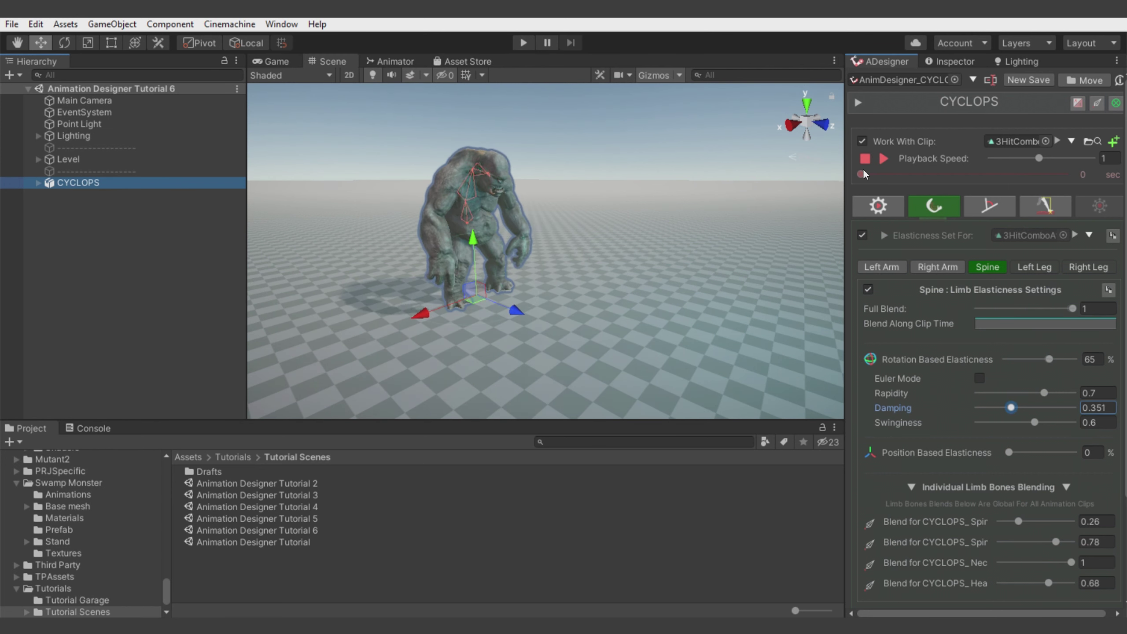
Scrub the clip to the ground hit at 2.66 sec and inspect the spine's Blend Along Clip Time curve.
left_click_drag(864, 172, 1023, 174)
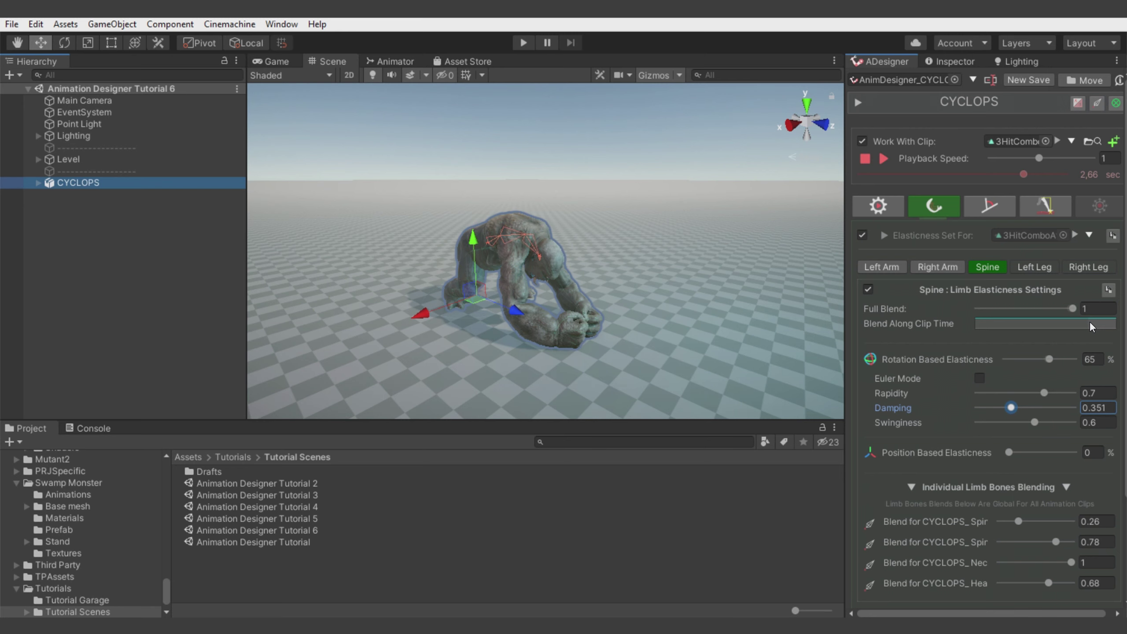
left_click(1091, 324)
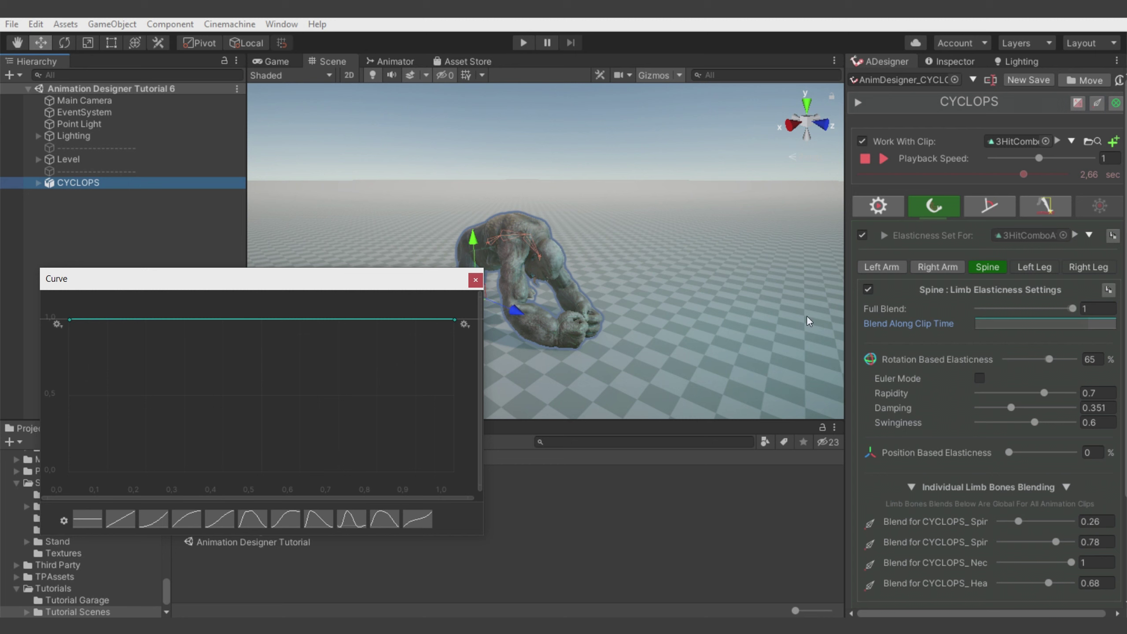
left_click(475, 279)
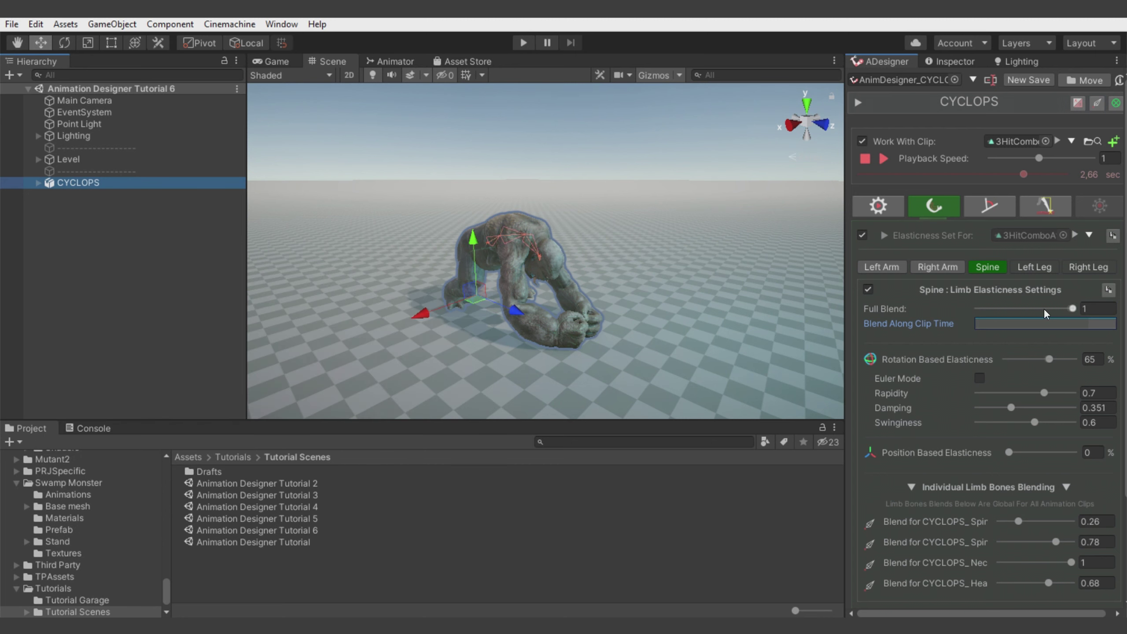
Add keys to the All Elasticness Blend curve so it holds 1 until about 0.57 and dips to 0 at about 0.77.
left_click(884, 235)
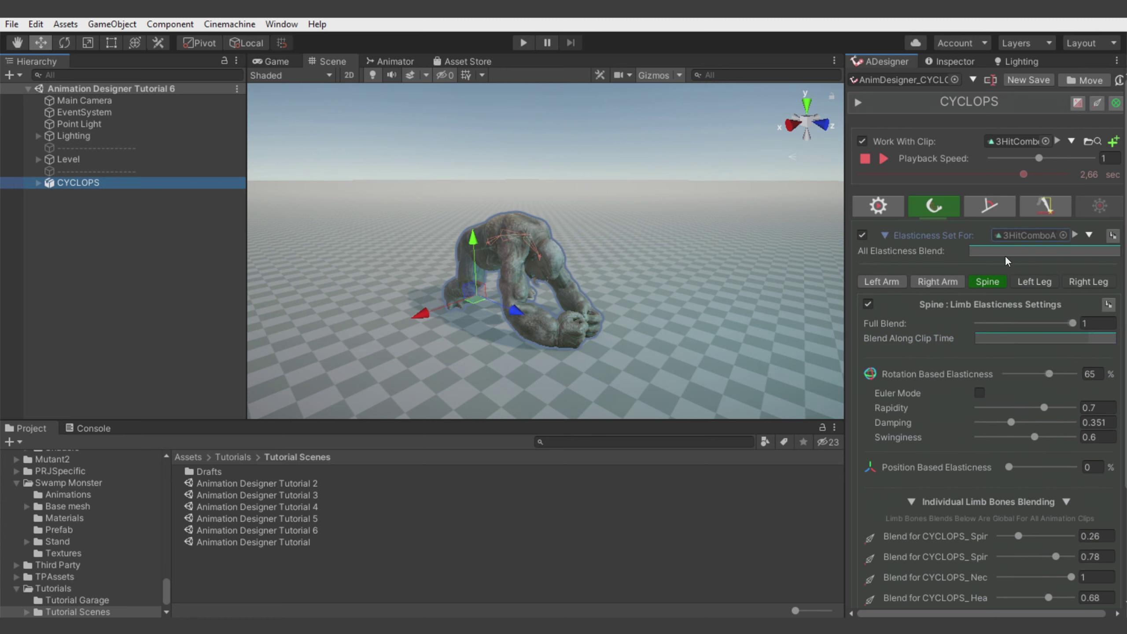
left_click(1058, 252)
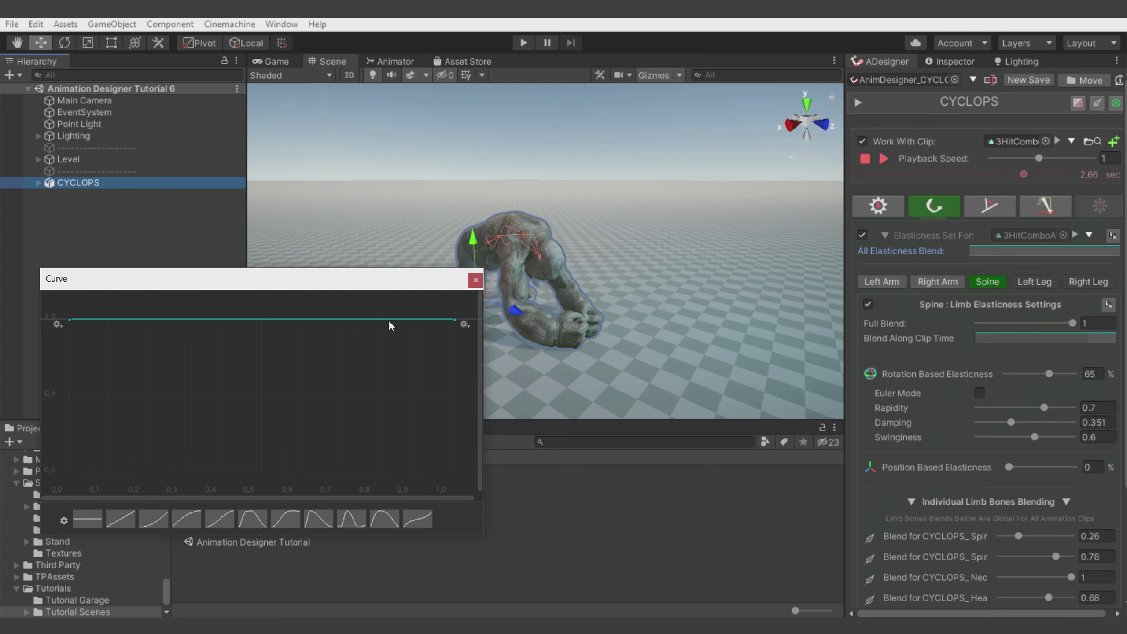
double_click(291, 319)
left_click_drag(372, 315, 368, 481)
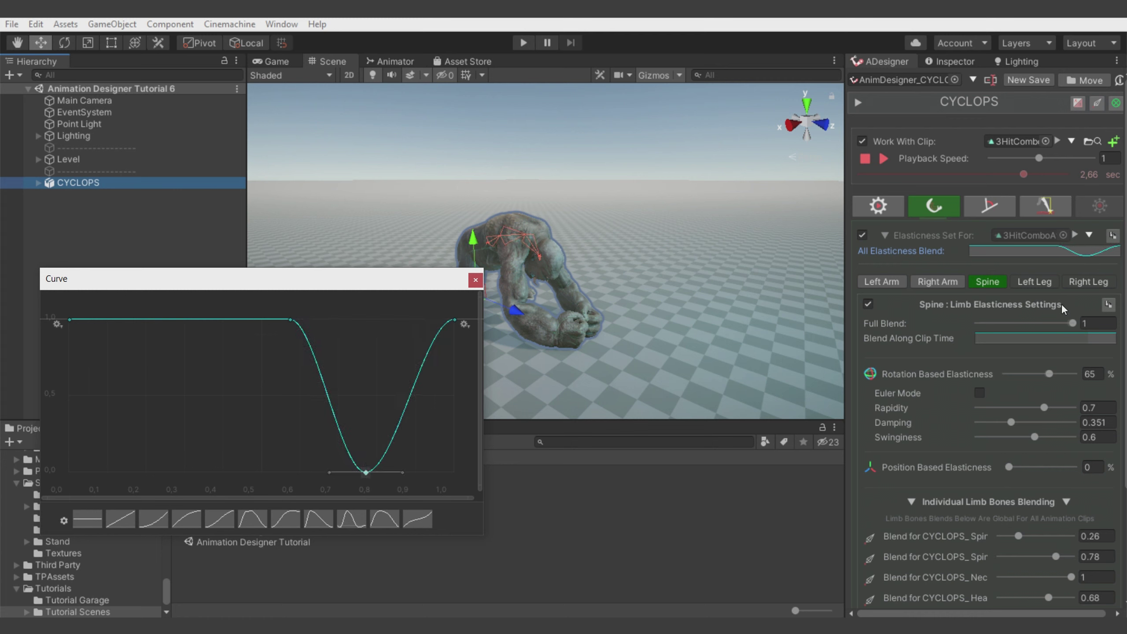
left_click_drag(942, 176, 1047, 190)
Add a key at about 0.85 on the rising part of the All Elasticness Blend curve and replay the clip.
left_click(1085, 251)
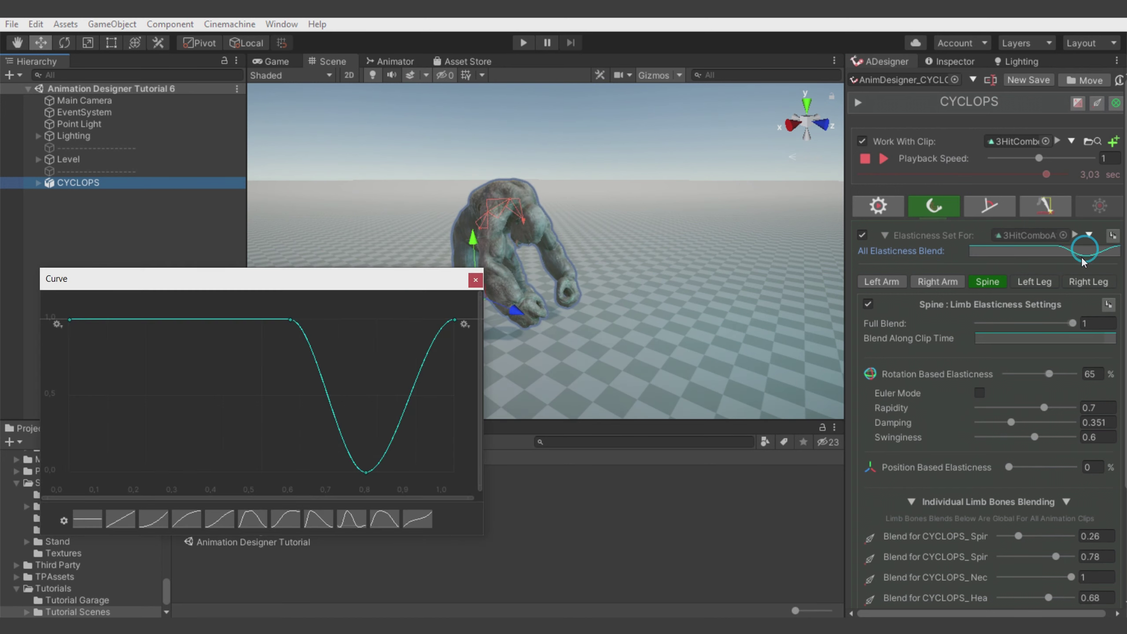
double_click(431, 353)
left_click_drag(431, 354, 396, 364)
left_click_drag(938, 177, 845, 189)
left_click(883, 159)
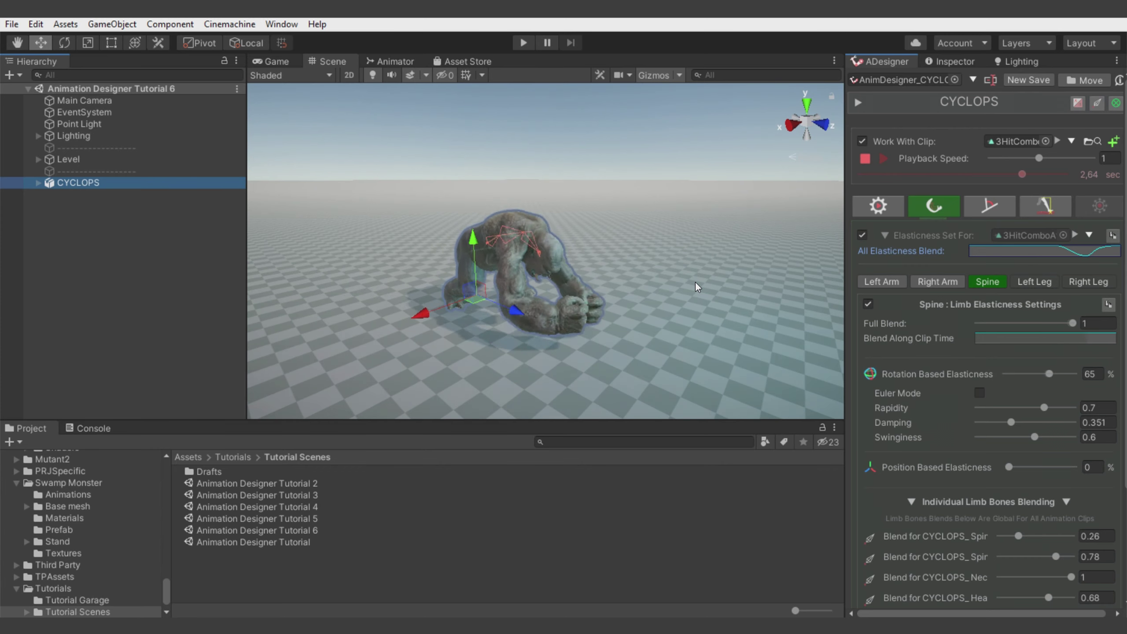
Move the All Elasticness Blend curve's rising key to about 0.91 and its lowest key to about 0.8, and close the curve editor.
left_click(1086, 260)
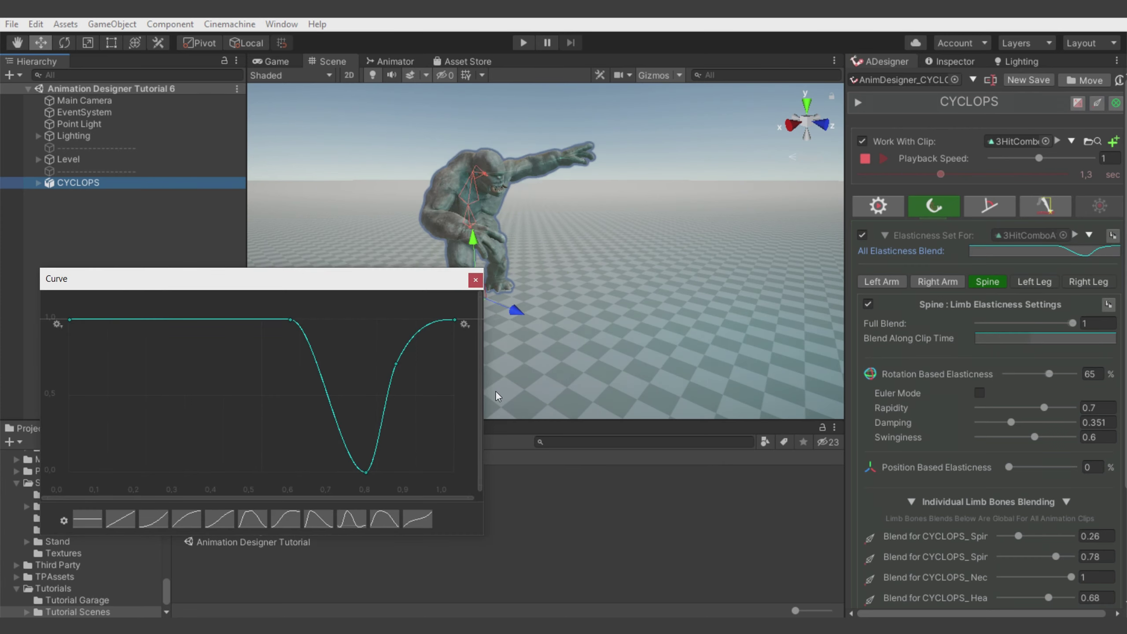
mouse_move(422, 358)
left_mouse_down()
mouse_move(425, 377)
mouse_move(425, 342)
left_mouse_up()
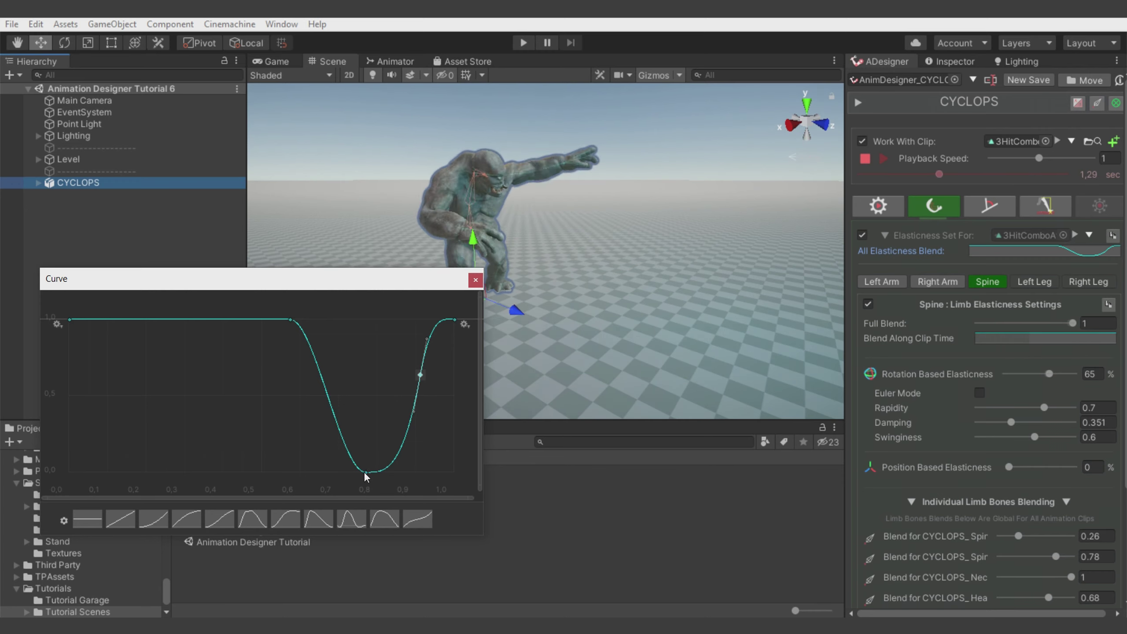
left_click_drag(366, 472, 377, 472)
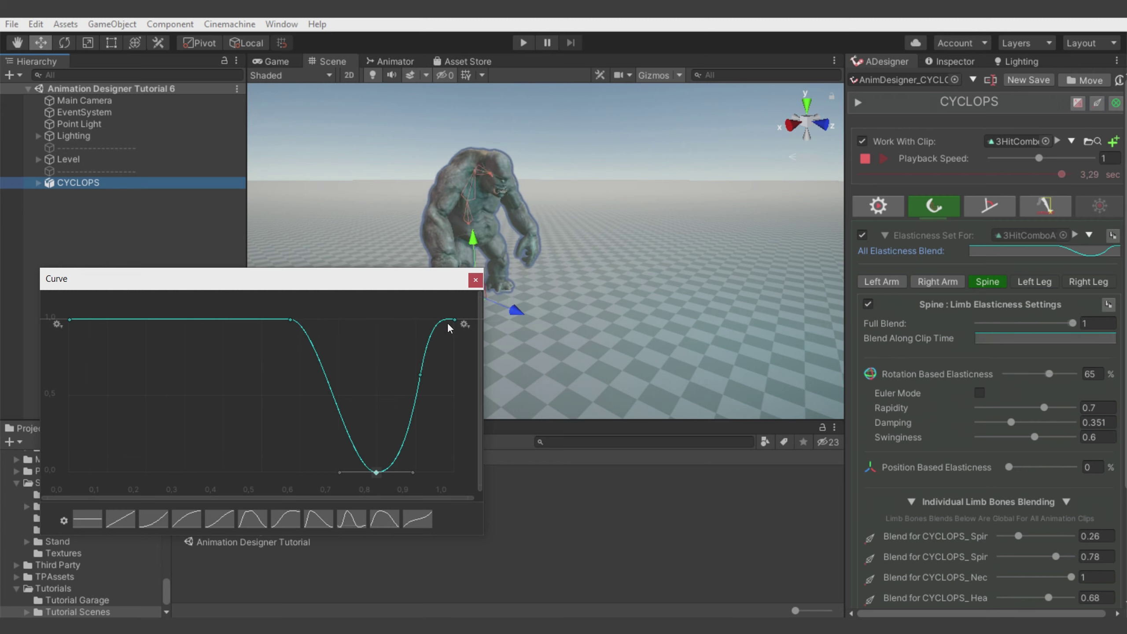
left_click(475, 280)
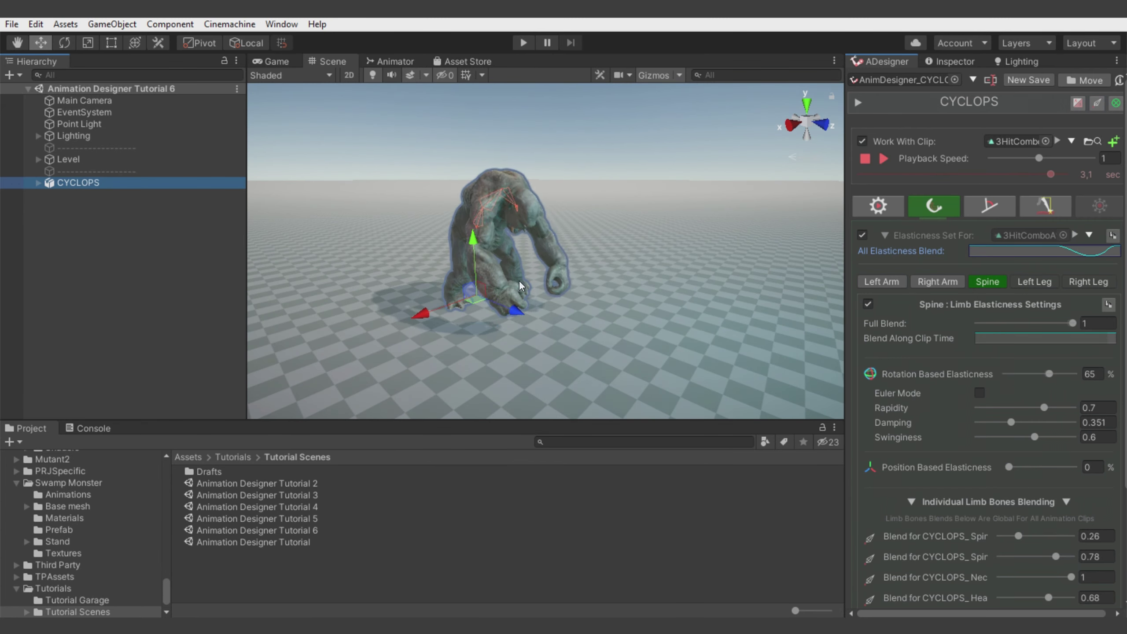
Show the clip's main and hips IK settings, scrub to 2.67 sec and try a Pelvis Y Offset of -0.16.
left_click(1047, 209)
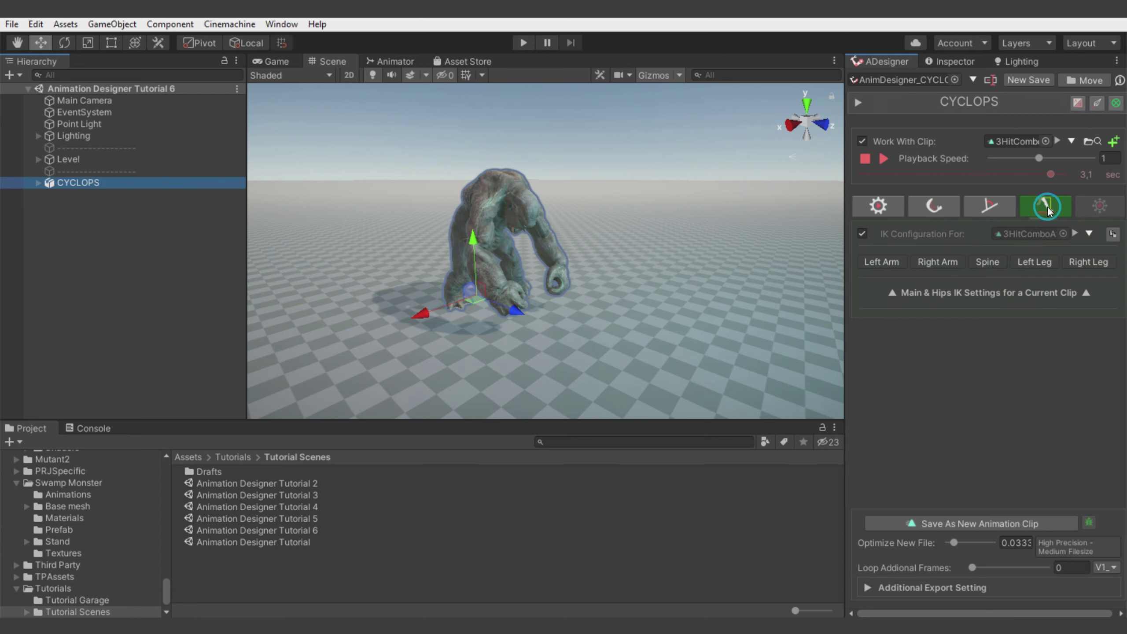
left_click(978, 294)
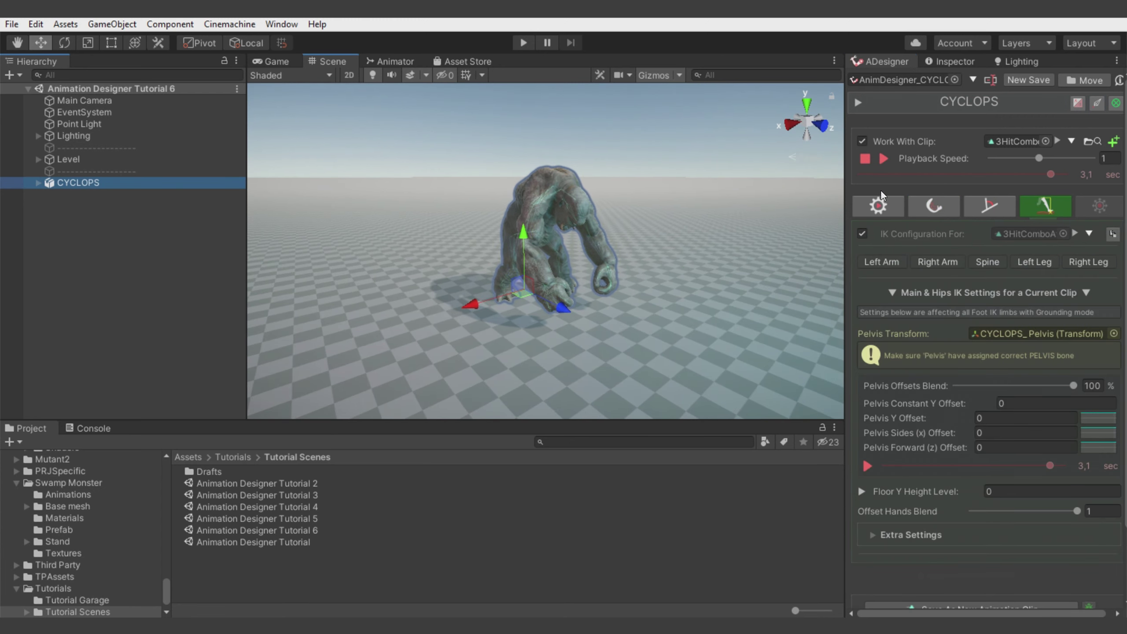
left_click_drag(894, 466, 1029, 430)
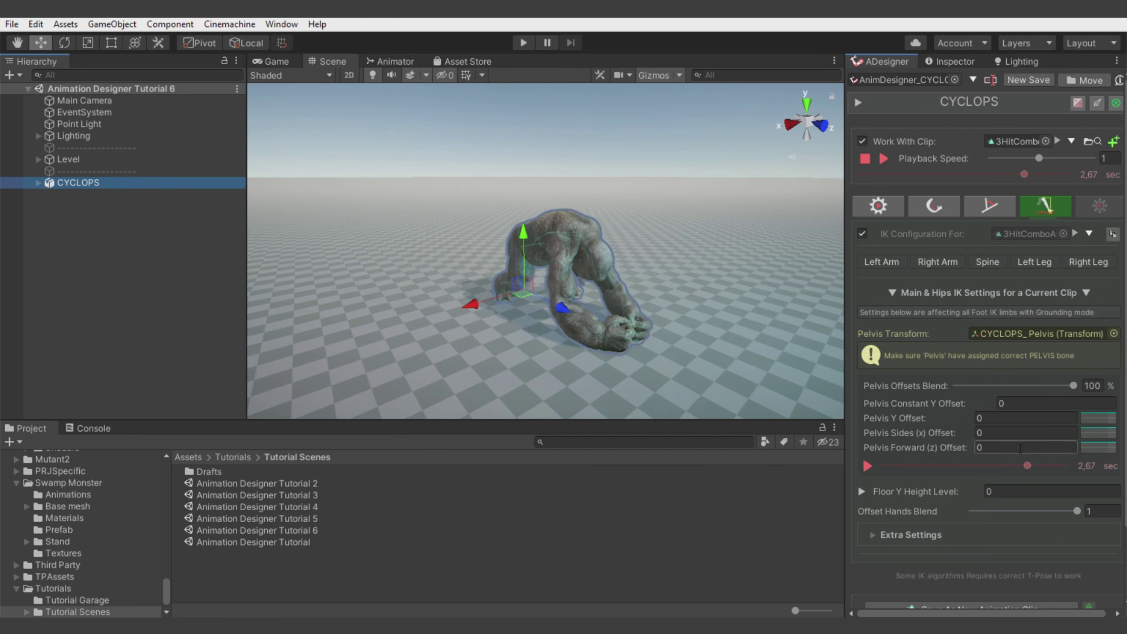
mouse_move(922, 421)
left_mouse_down()
mouse_move(908, 425)
mouse_move(933, 432)
left_mouse_up()
left_click(1012, 420)
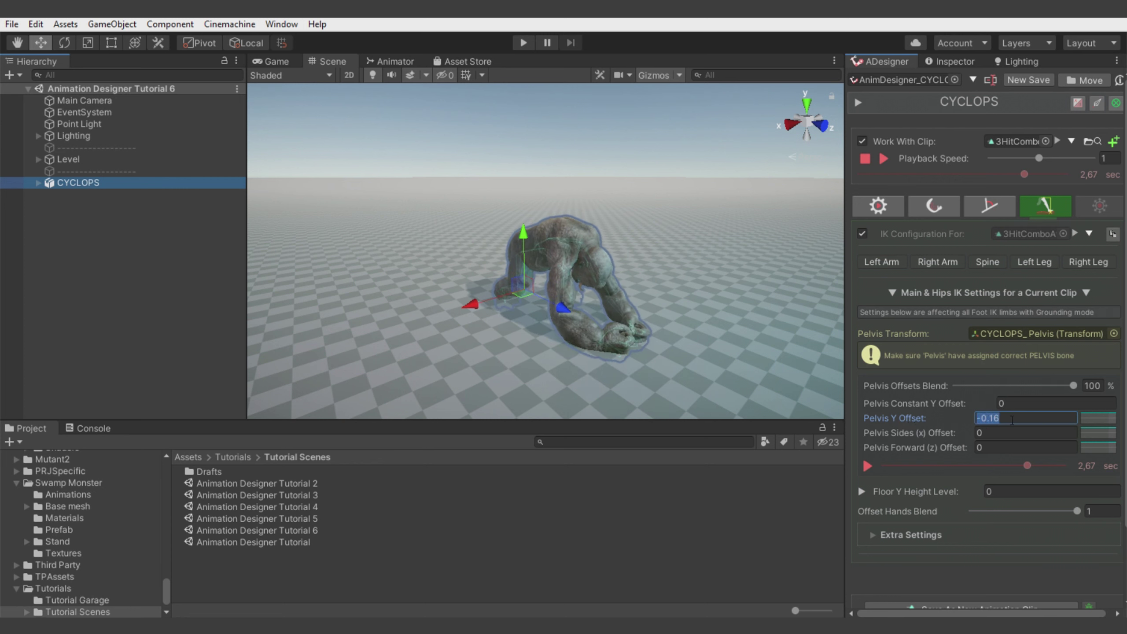
Enable inverse kinematics for both the Left Leg and the Right Leg.
left_click(1034, 262)
left_click(868, 283)
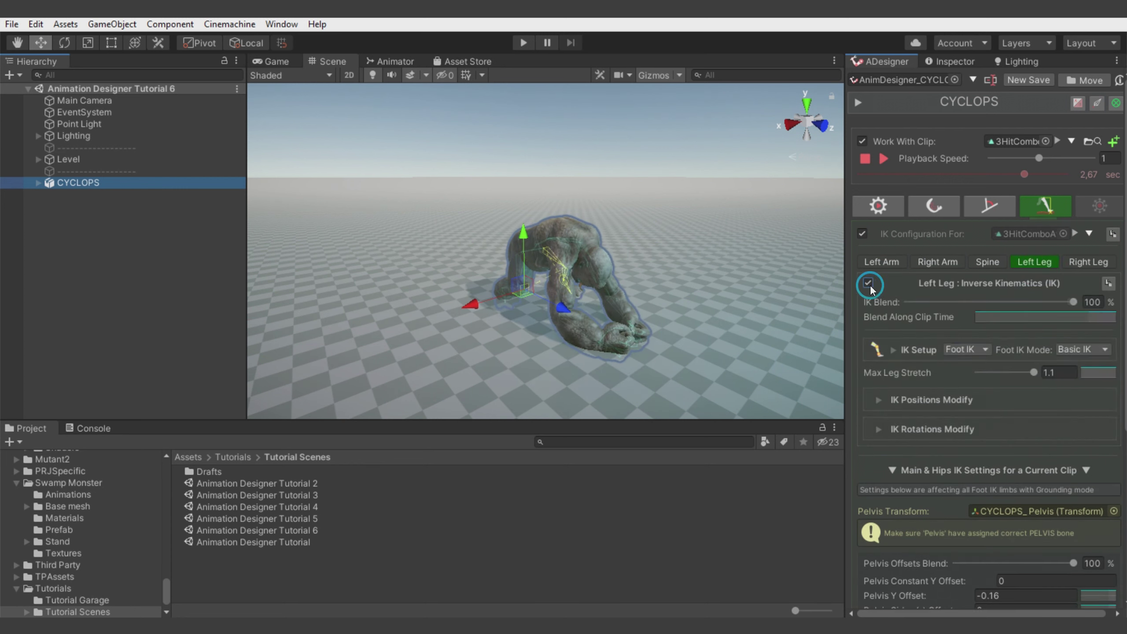
left_click(1073, 257)
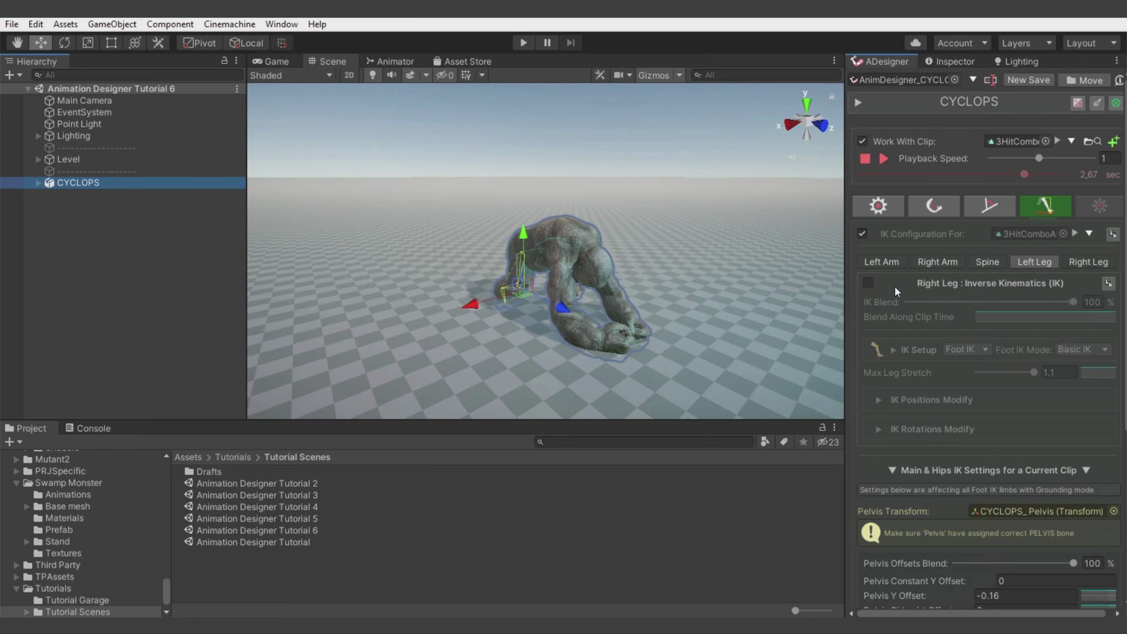
left_click(868, 284)
Set the Pelvis Y Offset to -0.25.
scroll(950, 442, "down", 3)
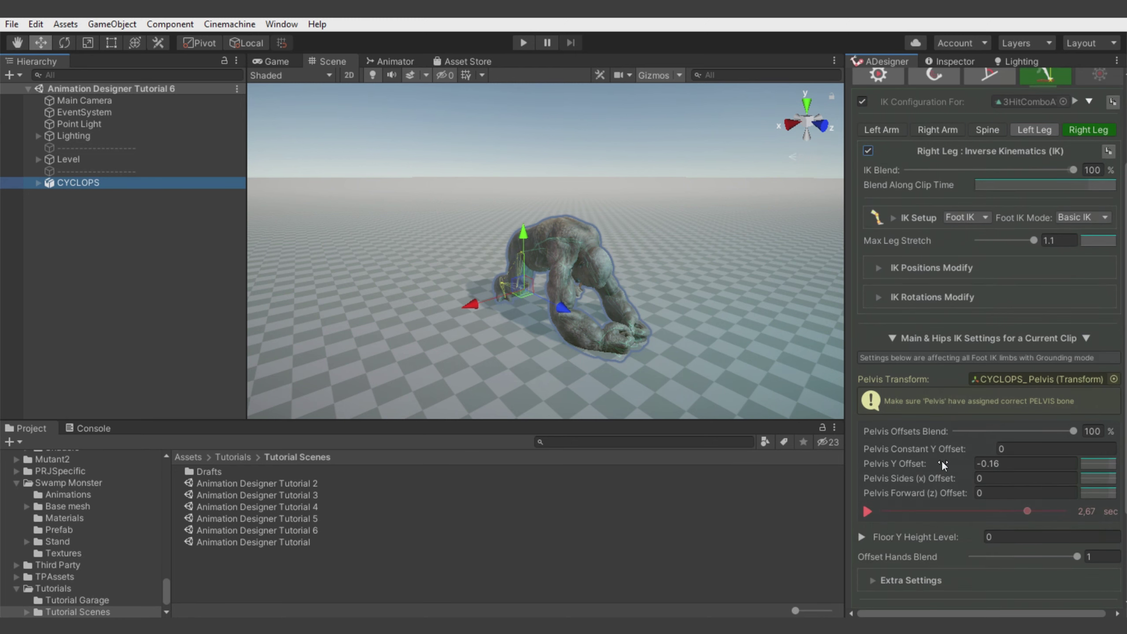
left_click_drag(941, 463, 931, 464)
left_click(1019, 466)
type("0")
left_click_drag(1024, 458, 899, 472)
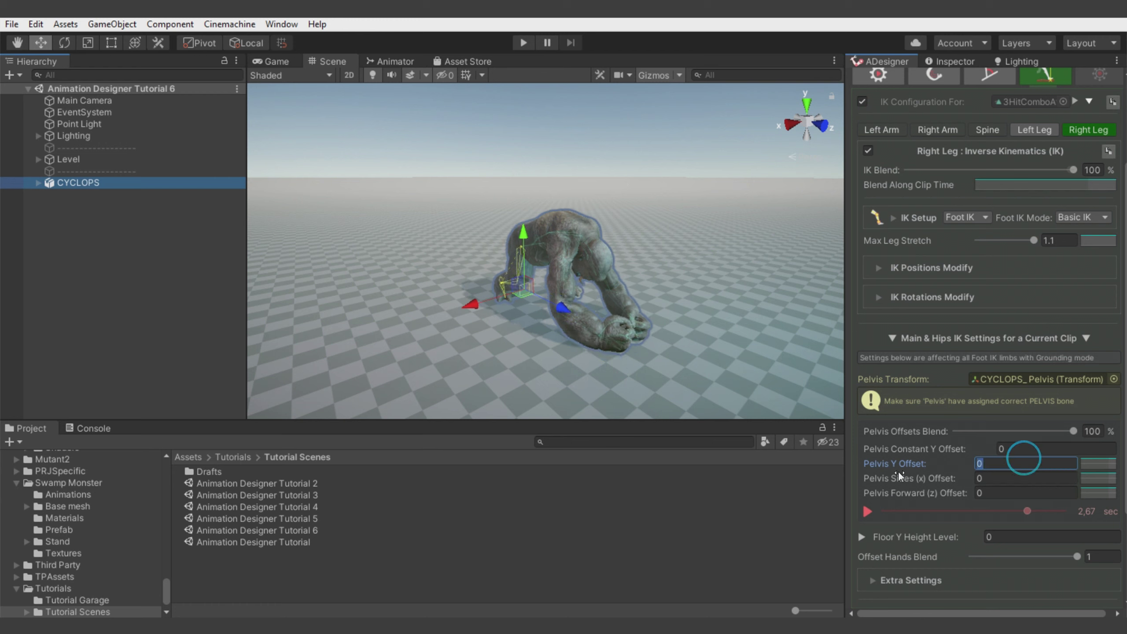
type("-,2")
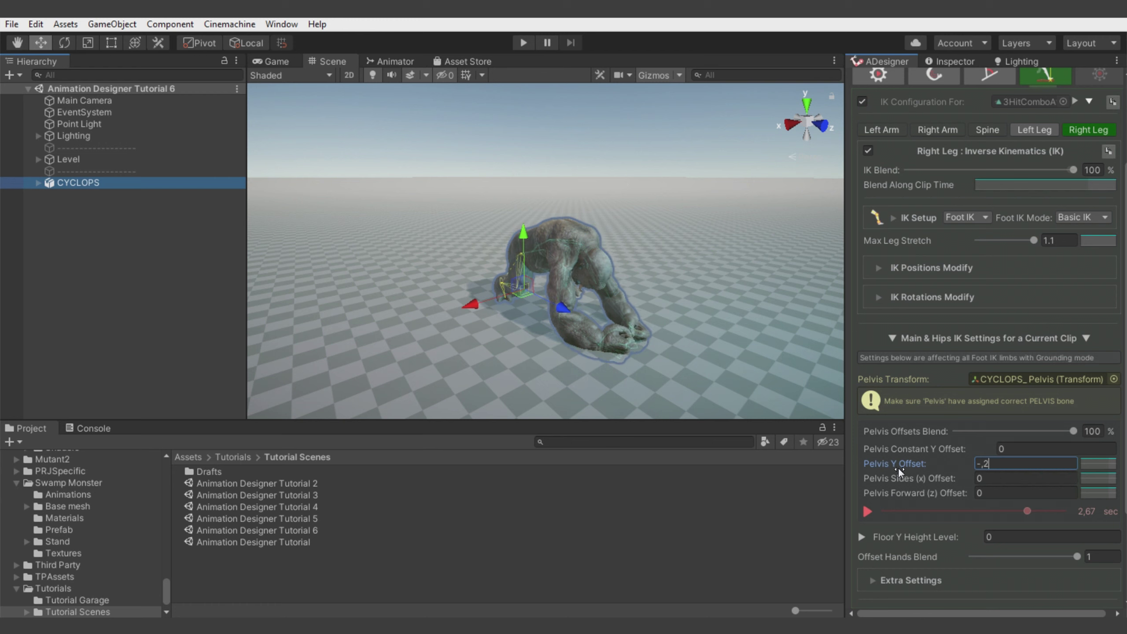
type("5")
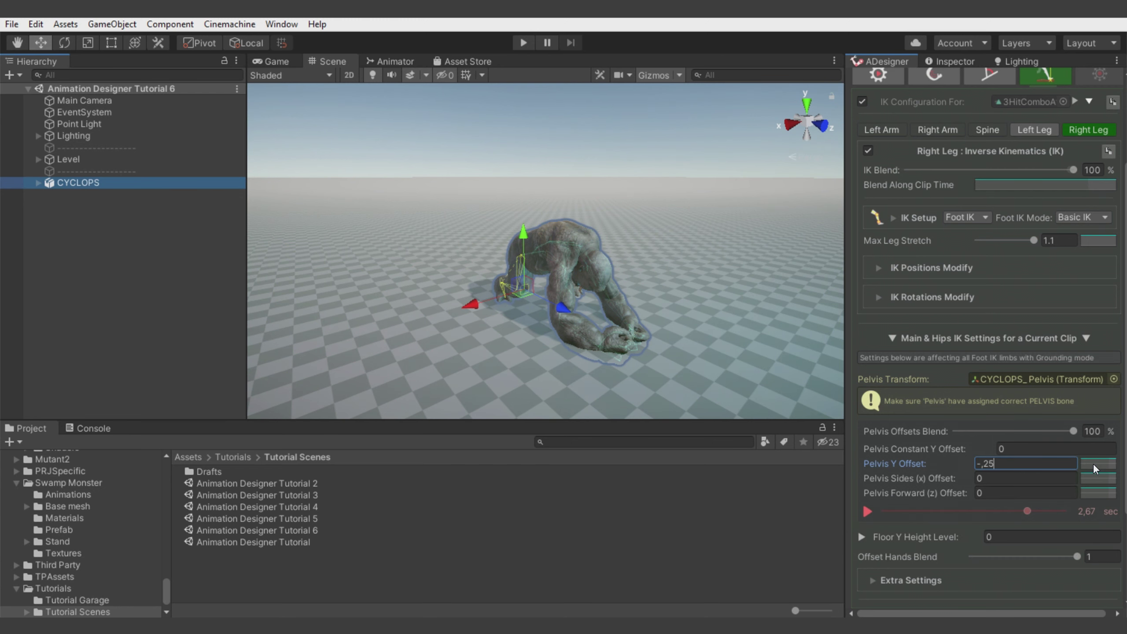
Shape the Pelvis Y Offset curve to stay at 0 until about 0.65, peak at about 0.8 and return to 0 at about 0.93.
left_click(1092, 464)
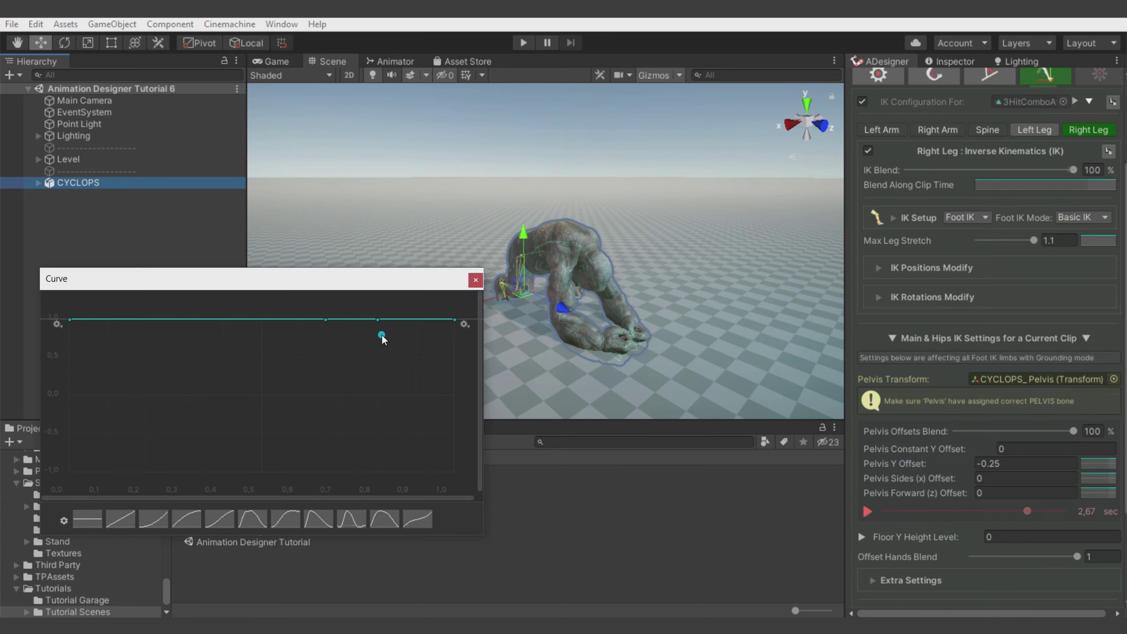
left_click_drag(71, 322, 35, 394)
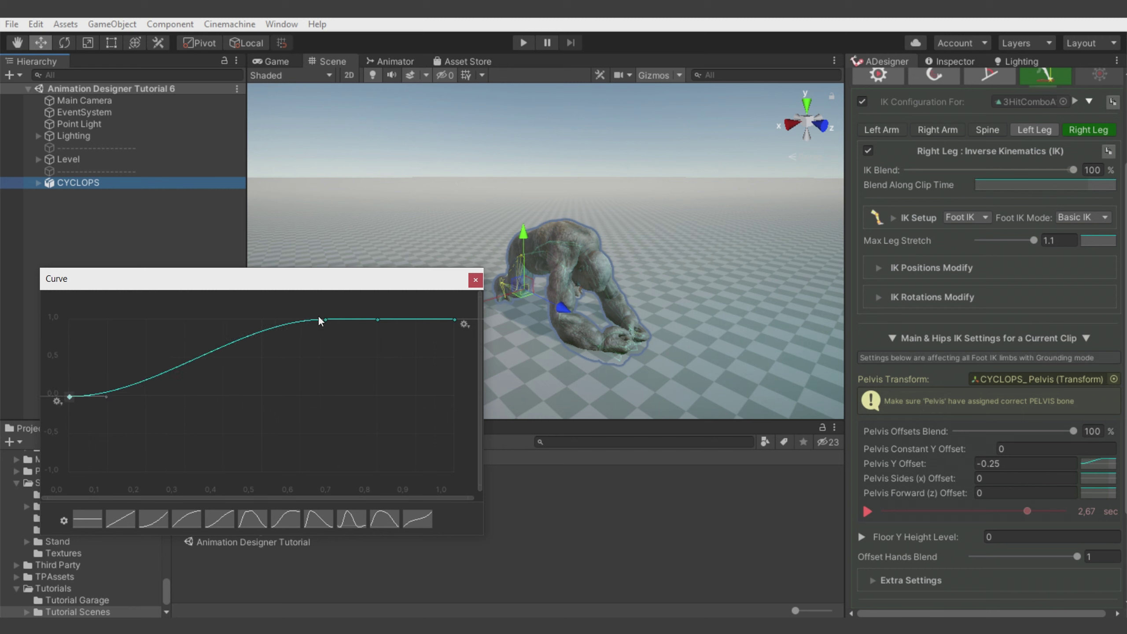
left_click_drag(320, 321, 322, 398)
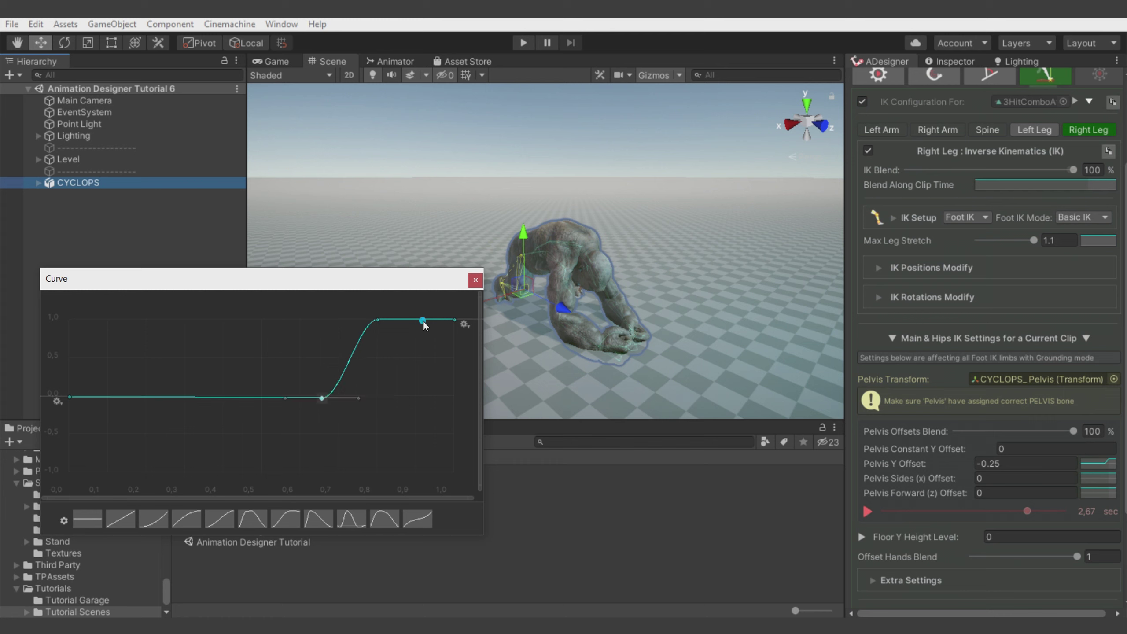
left_click_drag(453, 320, 427, 399)
Scrub to 2.8 sec, move the Pelvis Y Offset curve's peak key to about 0.85 and set the offset to -0.35.
mouse_move(1027, 512)
left_mouse_down()
mouse_move(1001, 515)
mouse_move(1043, 520)
mouse_move(1034, 512)
left_mouse_up()
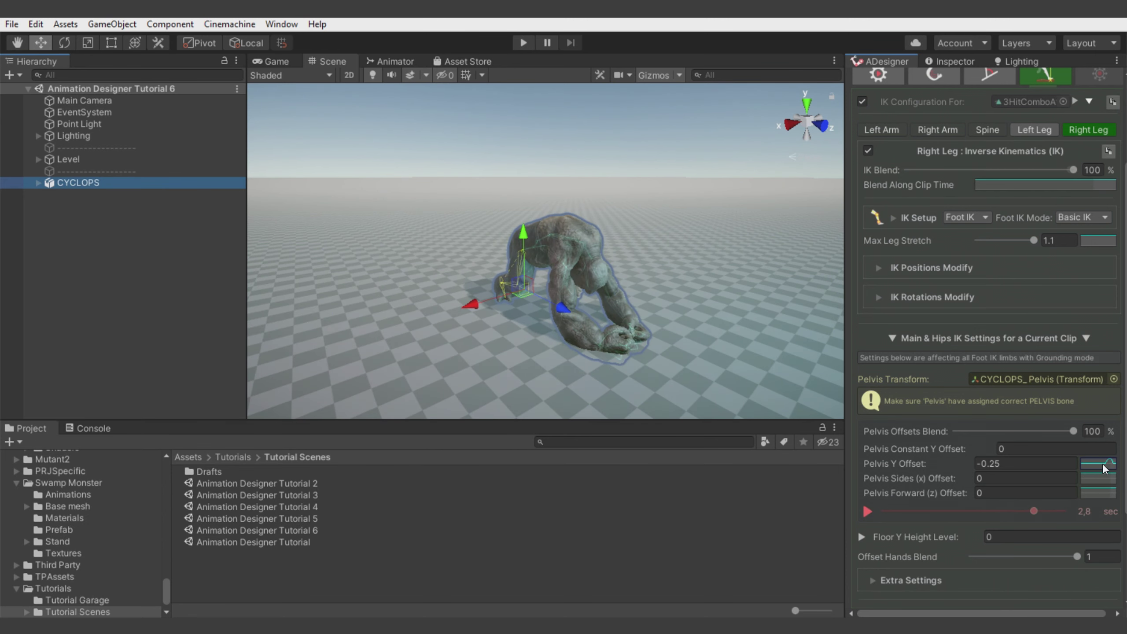
left_click(1103, 465)
mouse_move(380, 321)
left_mouse_down()
mouse_move(372, 359)
mouse_move(343, 382)
mouse_move(398, 320)
left_mouse_up()
left_click_drag(991, 462, 1001, 465)
type("35")
Scrub to 2.92 sec, move the Pelvis Y Offset curve's final zero key to about 0.97 and replay the clip.
left_click_drag(956, 511, 1040, 511)
left_click(1102, 466)
left_click_drag(427, 399, 445, 401)
left_click(475, 280)
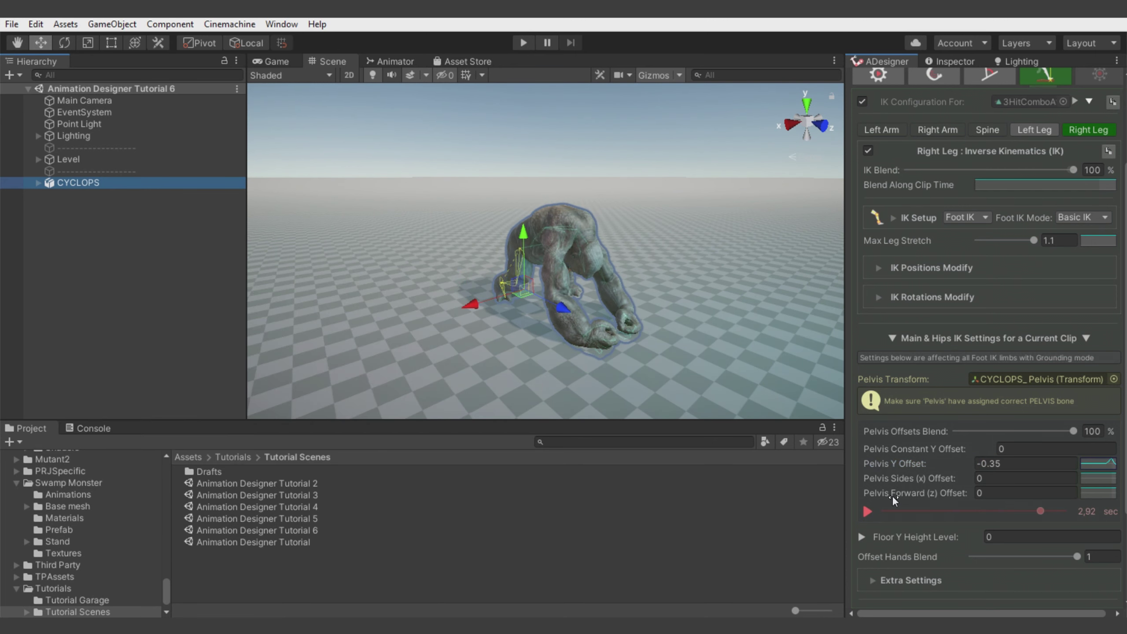
left_click(874, 511)
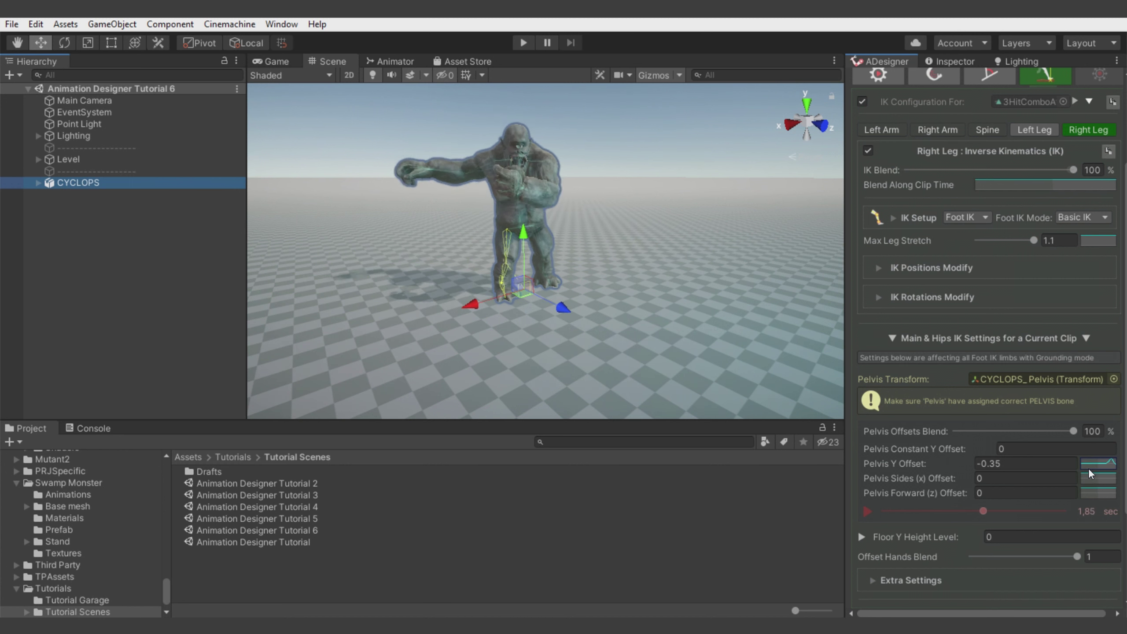
Look over the extra IK settings and switch Work With Clip off and on to compare the result.
left_click(911, 580)
scroll(886, 318, "down", 3)
scroll(885, 313, "up", 6)
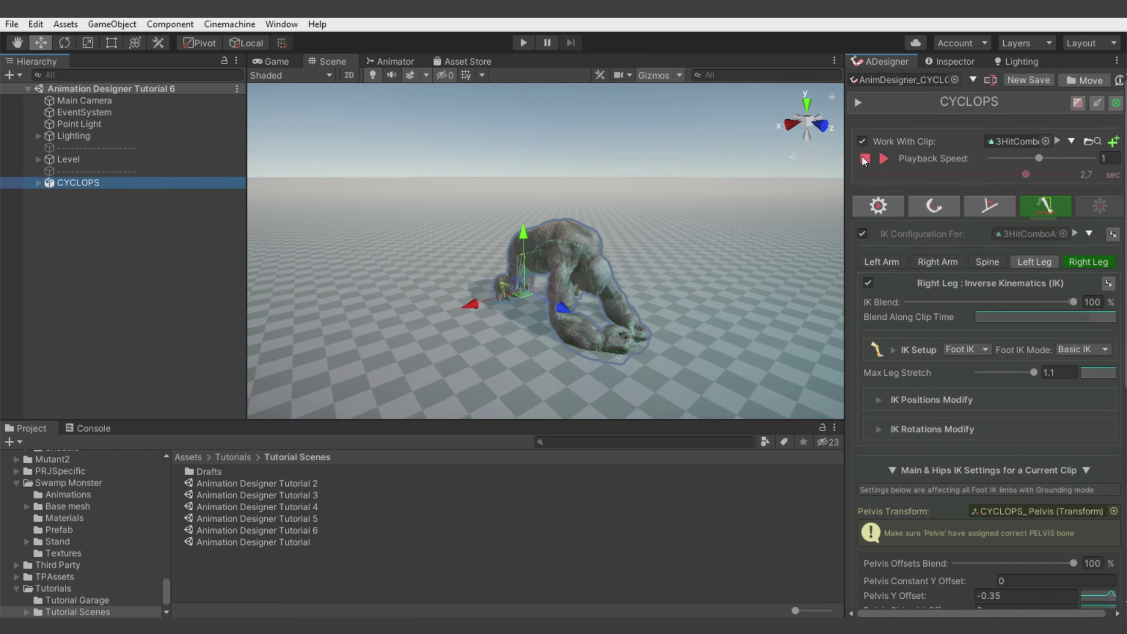
left_click(863, 142)
left_click(862, 142)
Add a bone modificator for the CYCLOPS_ Spine1 bone.
left_click(984, 204)
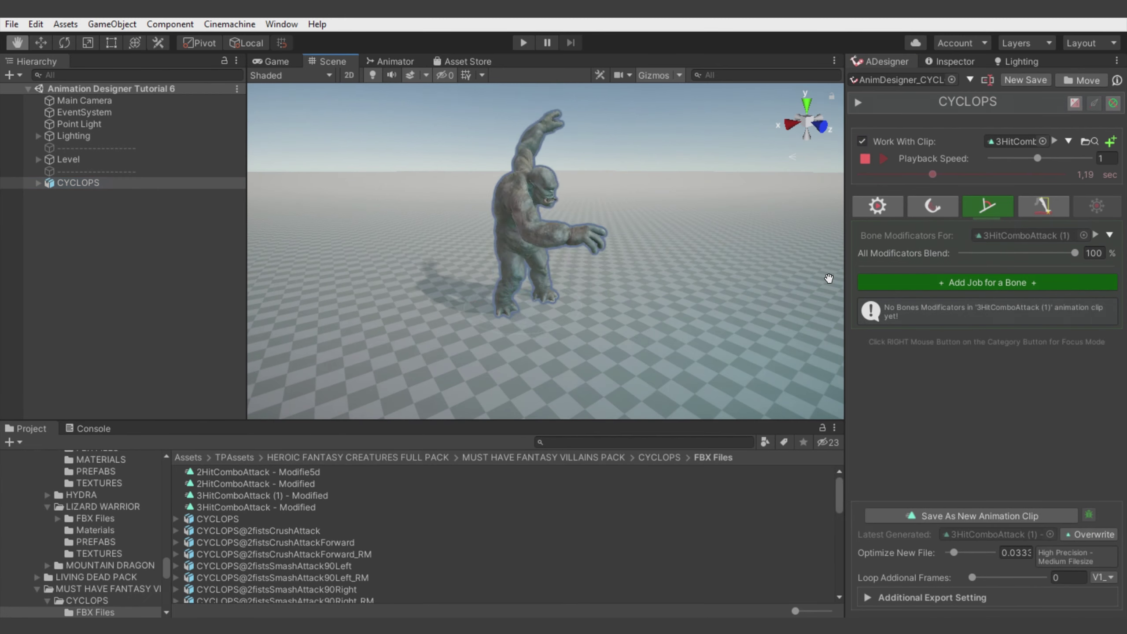
left_click(977, 280)
type("spine")
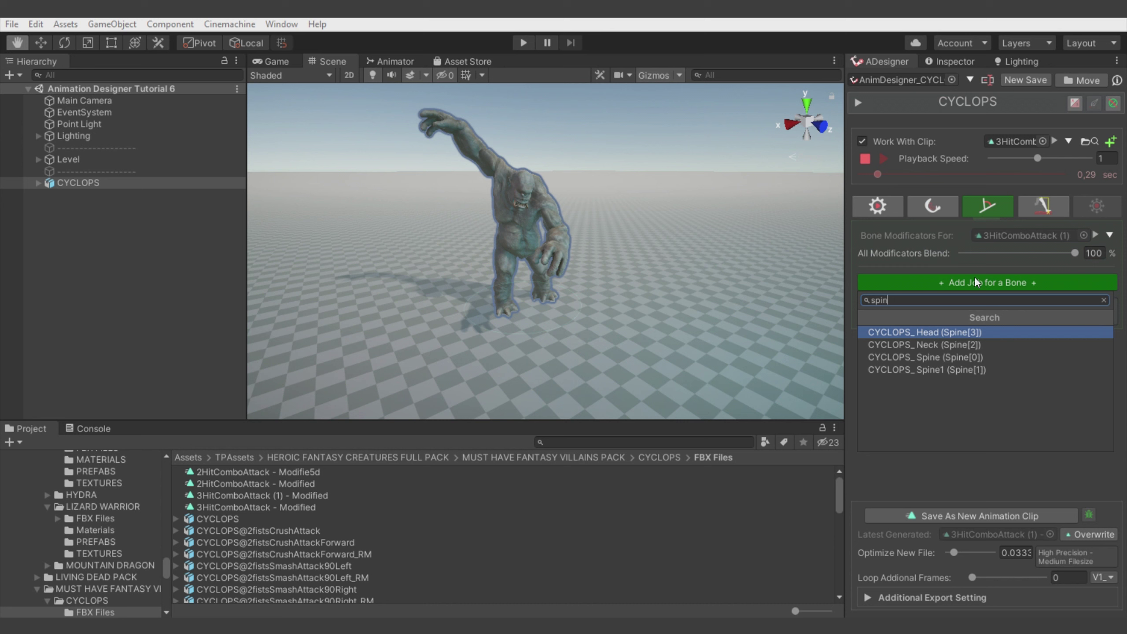
left_click(978, 365)
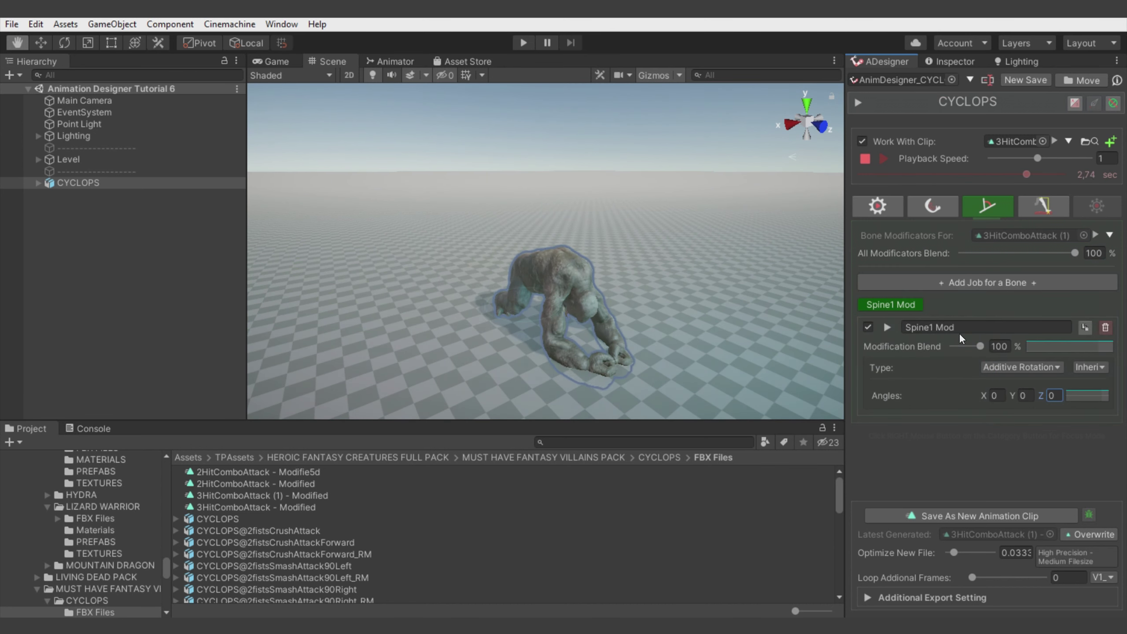
Stop the clip at 2.66 sec and set the Spine1 modificator's additive rotation Z angle to about 5.8.
left_click(885, 161)
left_click(941, 173)
left_click_drag(941, 174, 1022, 174)
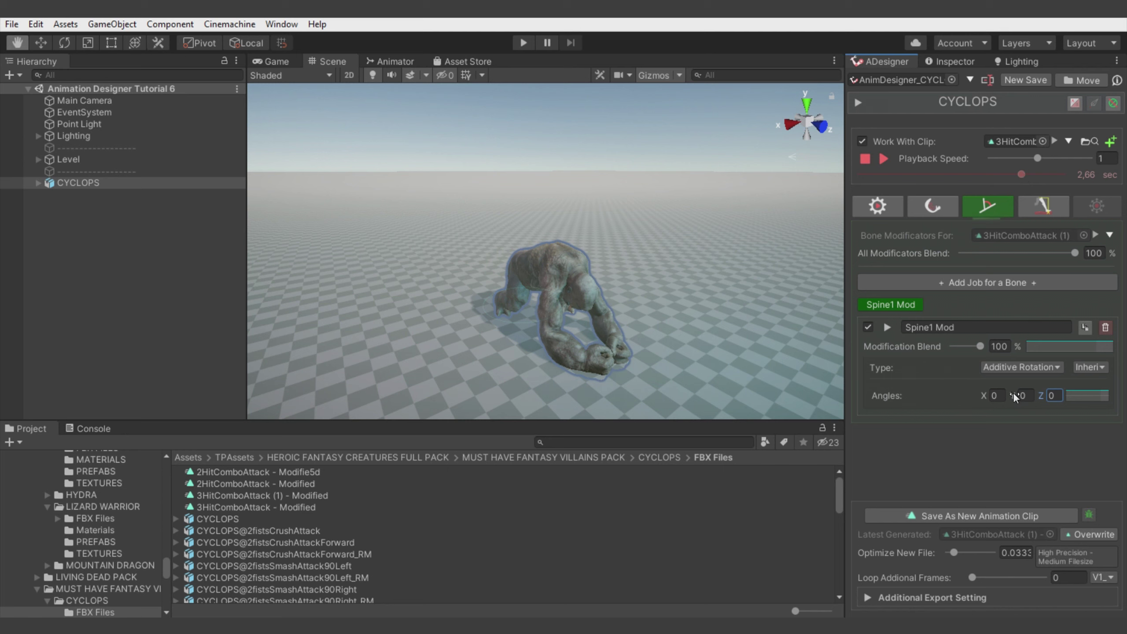
left_click_drag(985, 397, 73, 383)
type("0")
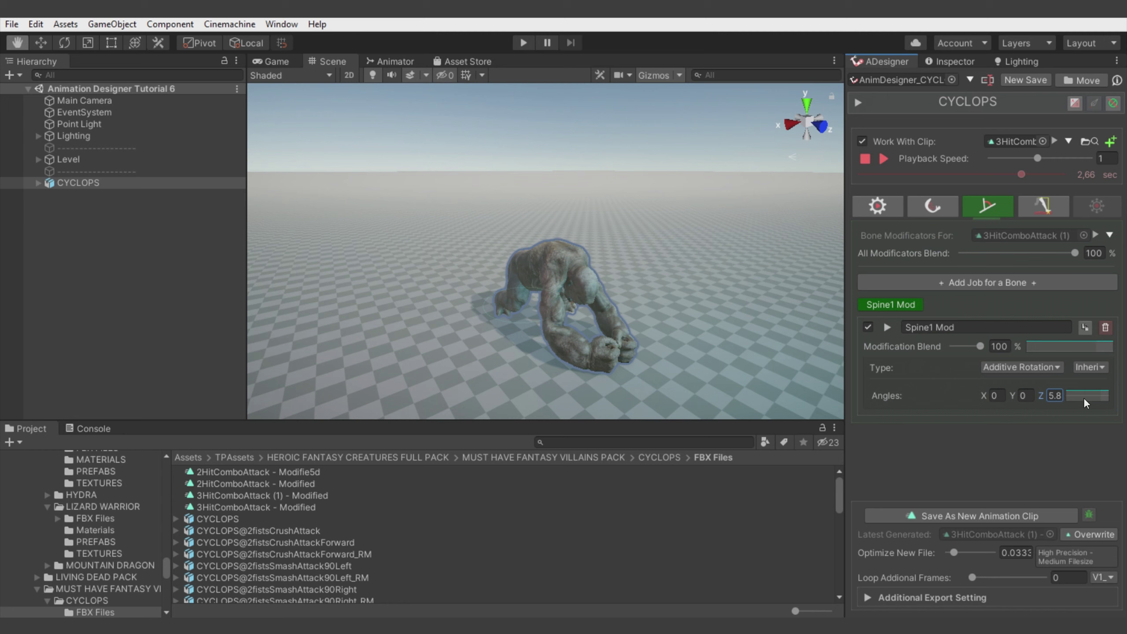
key("alt")
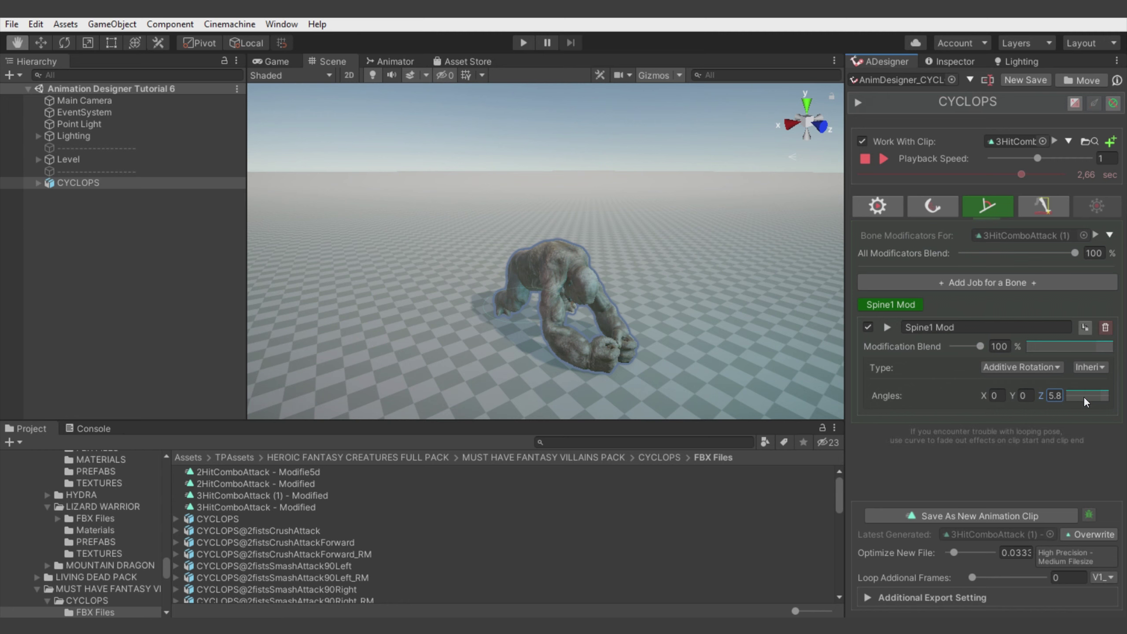
Shape the Spine1 angles curve to hold 0 until about 0.7 and rise to 1 at about 0.79.
left_click(1083, 397)
left_click_drag(70, 322, 318, 393)
left_click_drag(380, 323, 376, 323)
Add a key of 1 at about 0.85 to the Spine1 angles curve, lower its end key to 0 at about 0.97 and replay the clip.
left_click_drag(1019, 173, 1043, 174)
left_click(1071, 397)
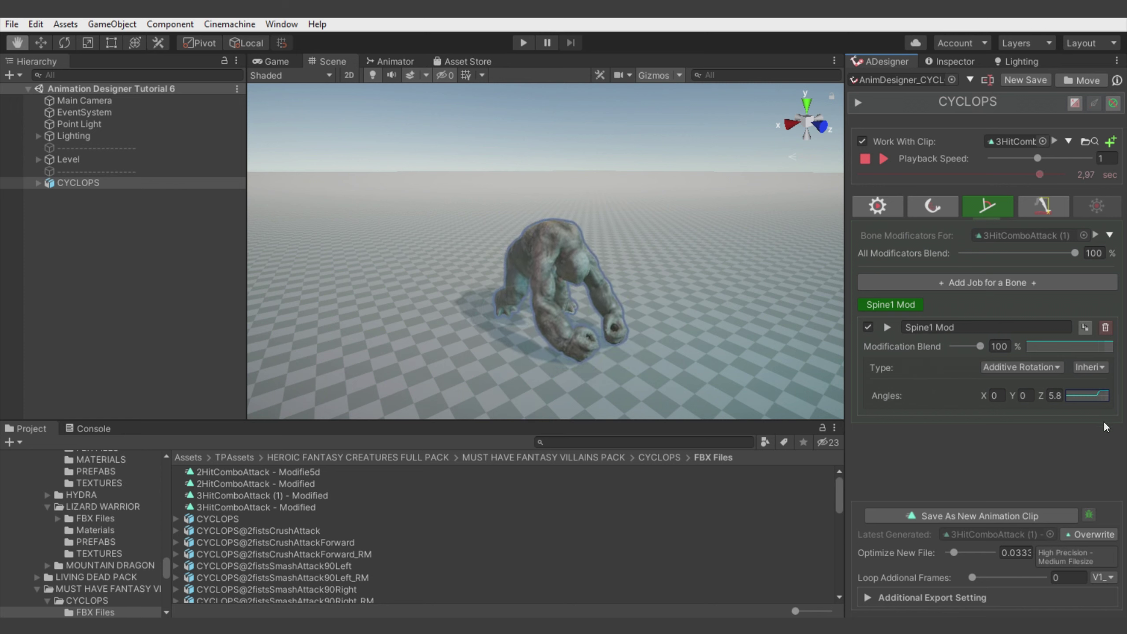
left_click(1091, 396)
double_click(417, 318)
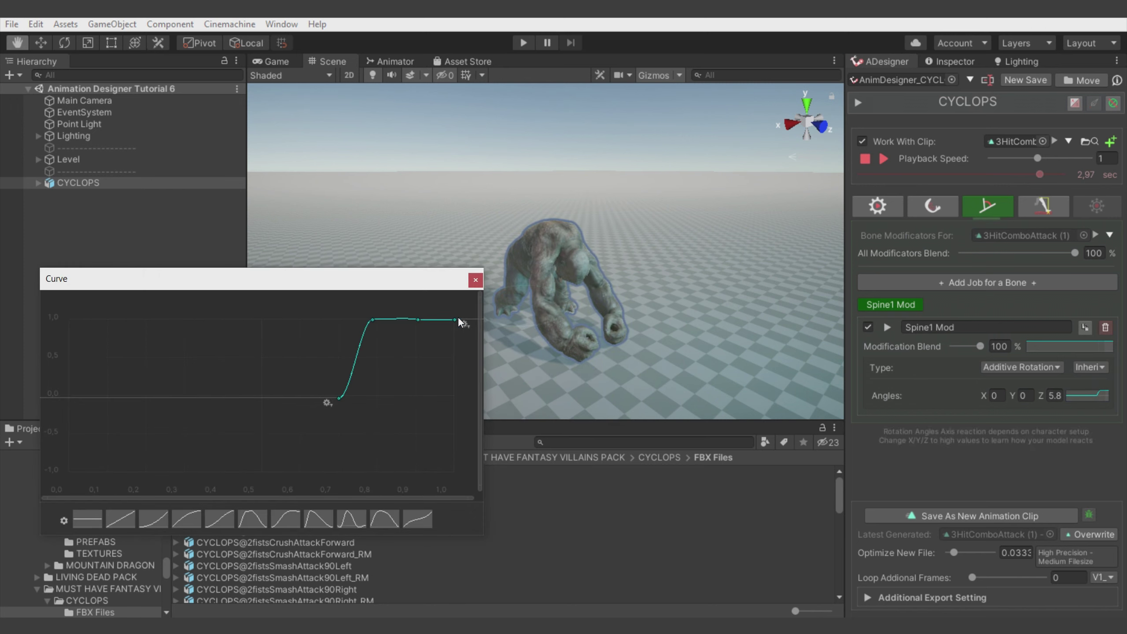
left_click_drag(417, 320, 395, 320)
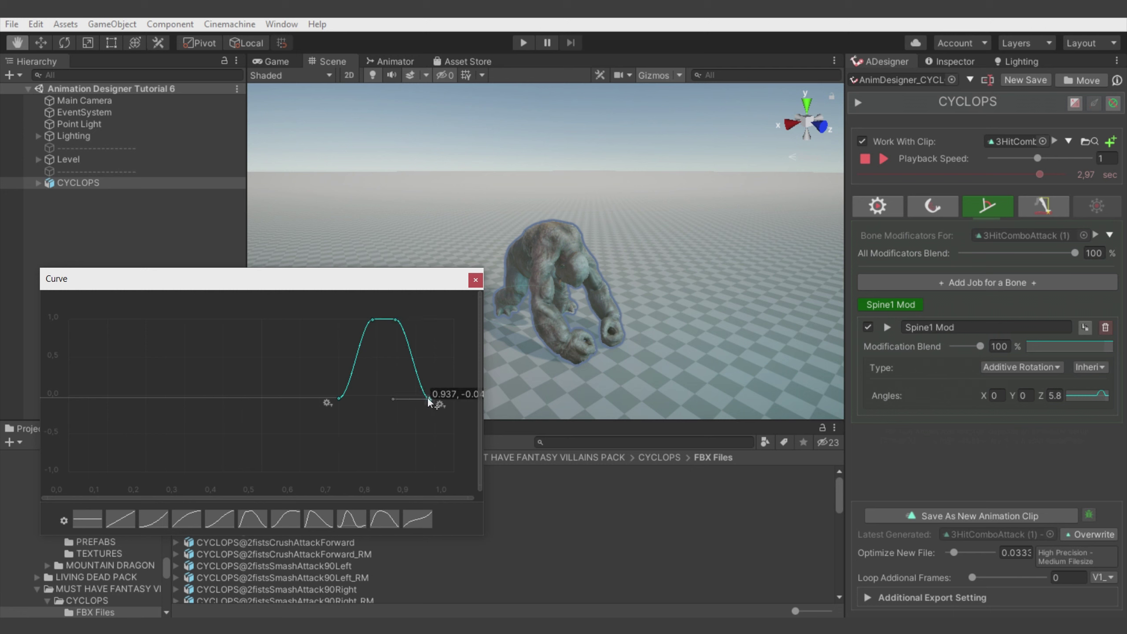
left_click_drag(428, 399, 443, 398)
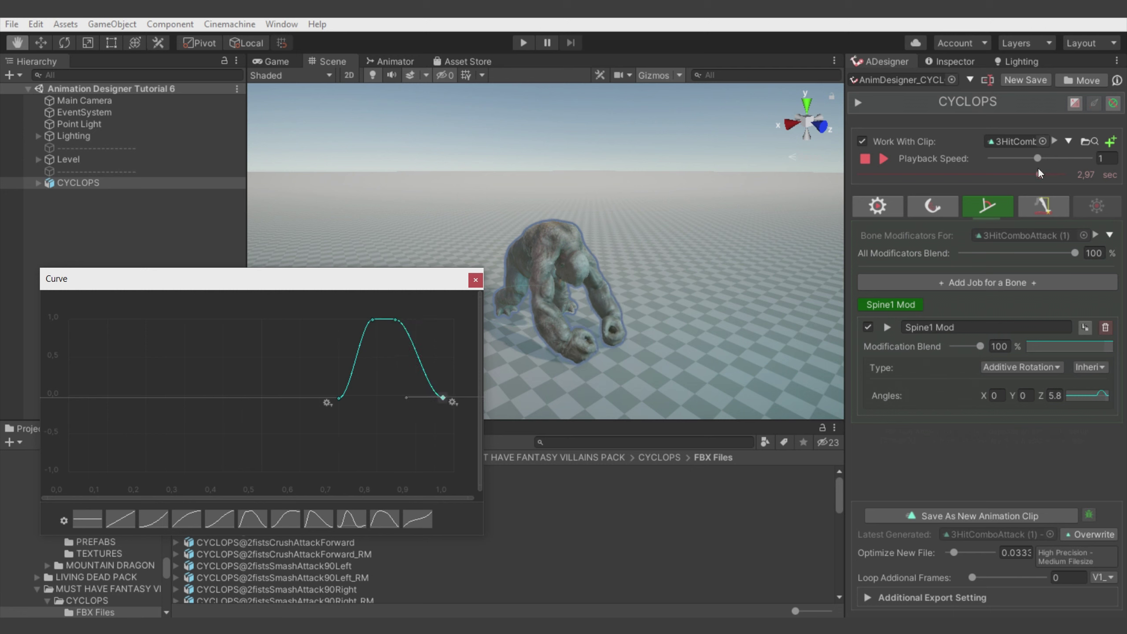
left_click_drag(1039, 171, 890, 180)
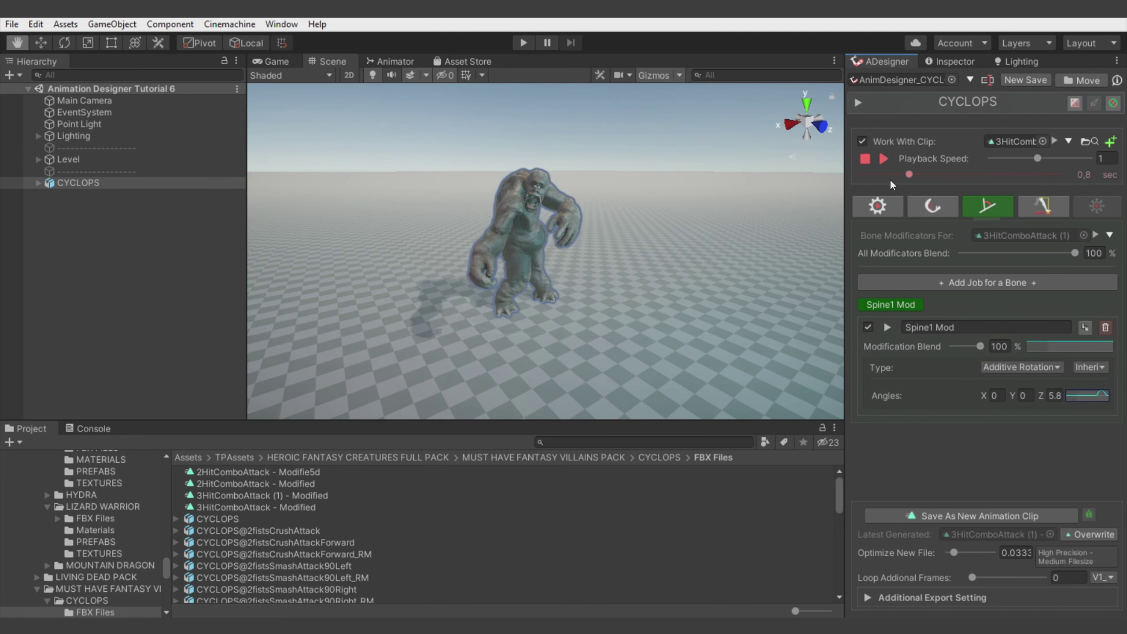
left_click(890, 157)
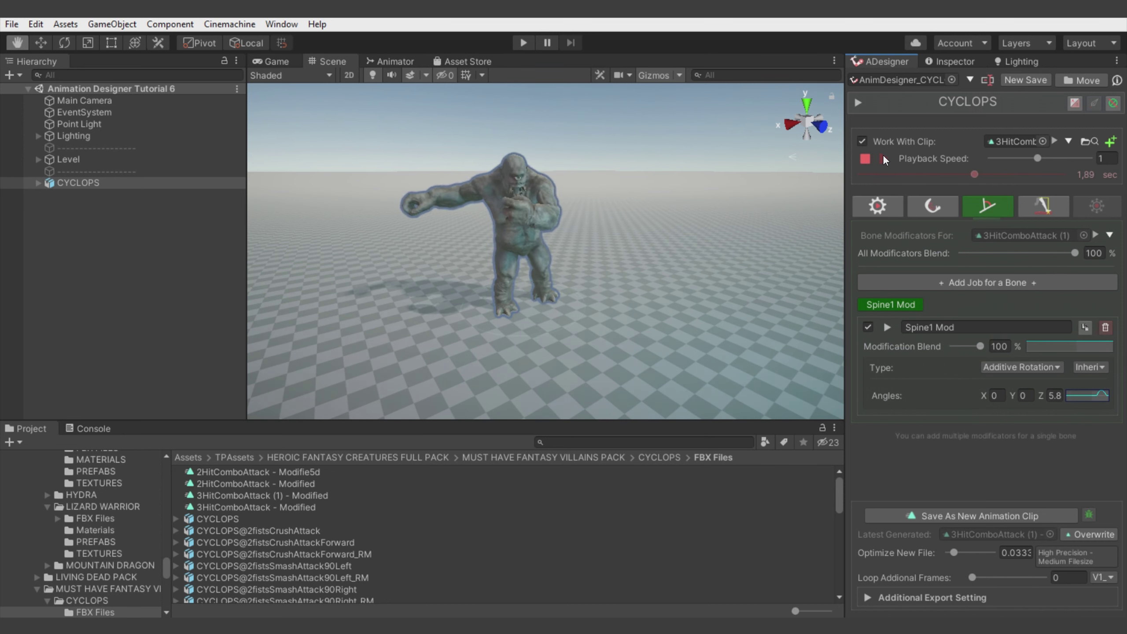
Add a bone modificator for the CYCLOPS_ L Forearm bone.
left_click(988, 282)
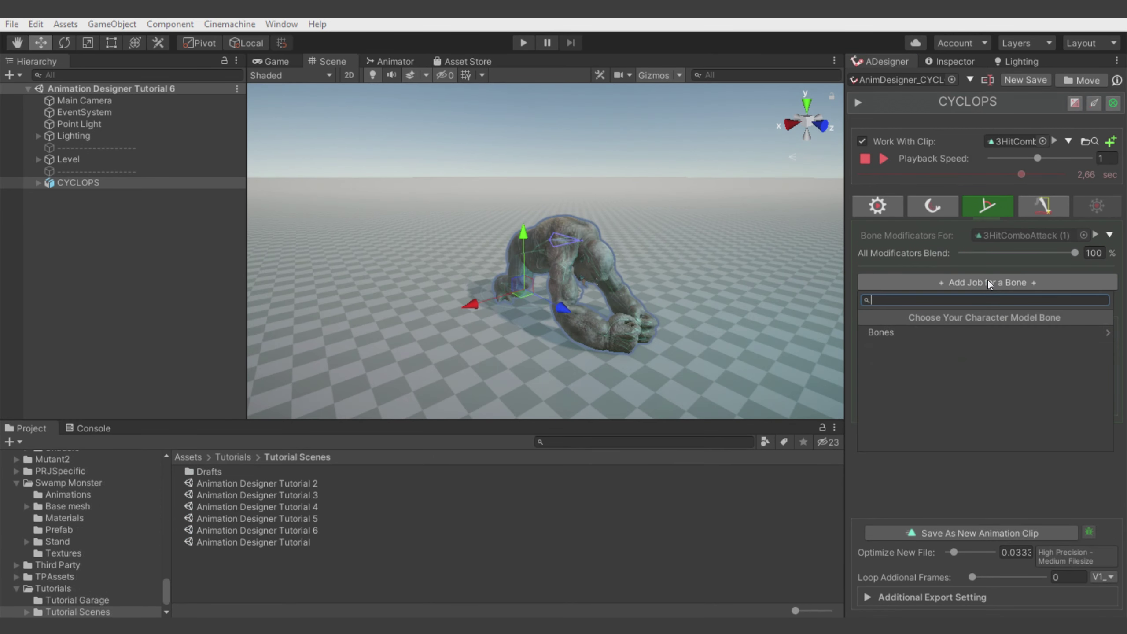
type("left")
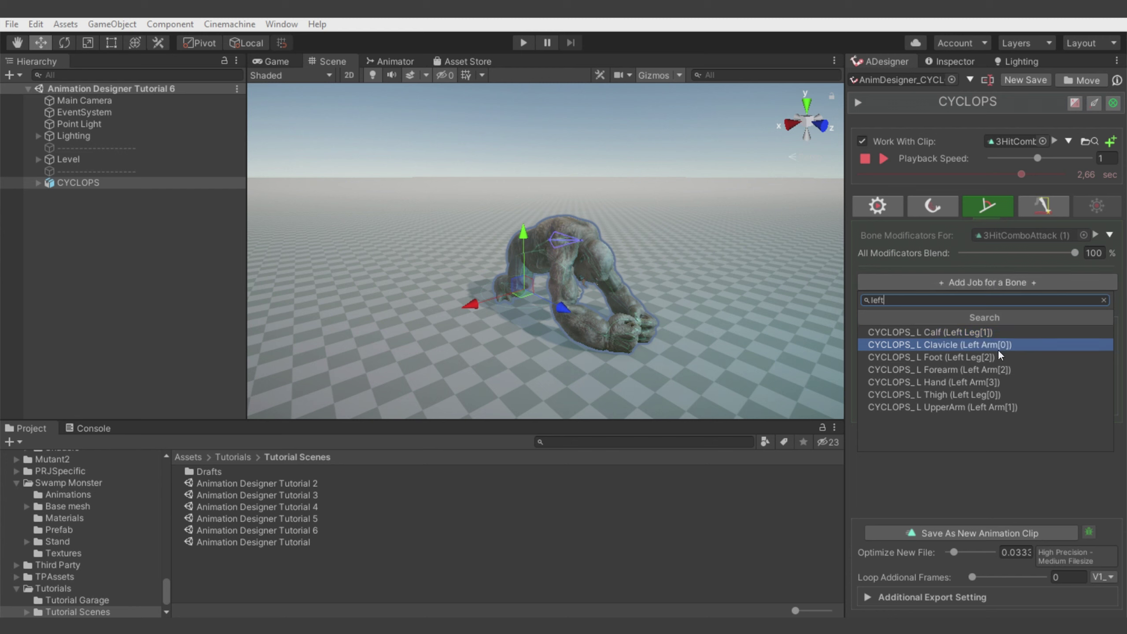
left_click(962, 364)
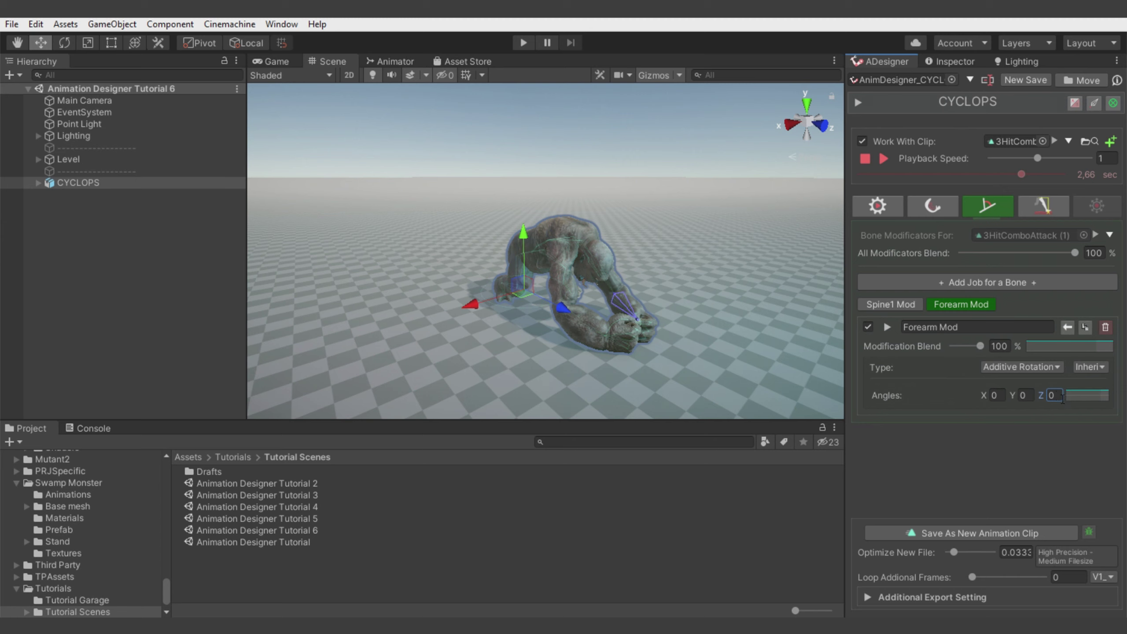
Set the left forearm angles to Y about 11 and Z 20, with a curve peaking at 1 near 0.8 between zero keys at 0.75 and 0.92.
type("20")
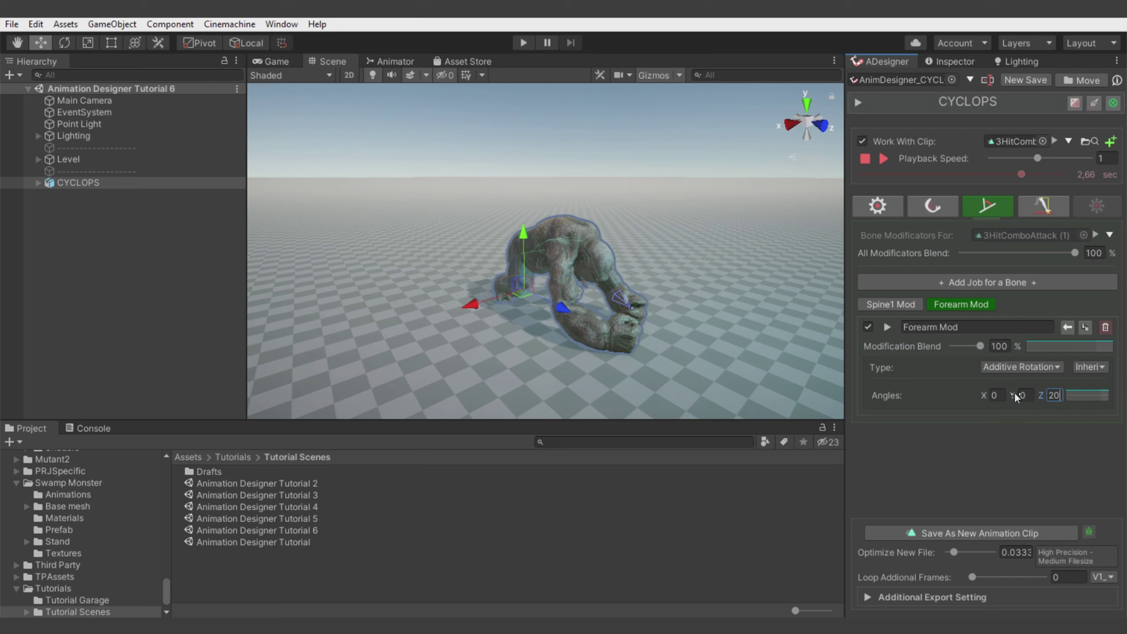
left_click_drag(1016, 397, 895, 407)
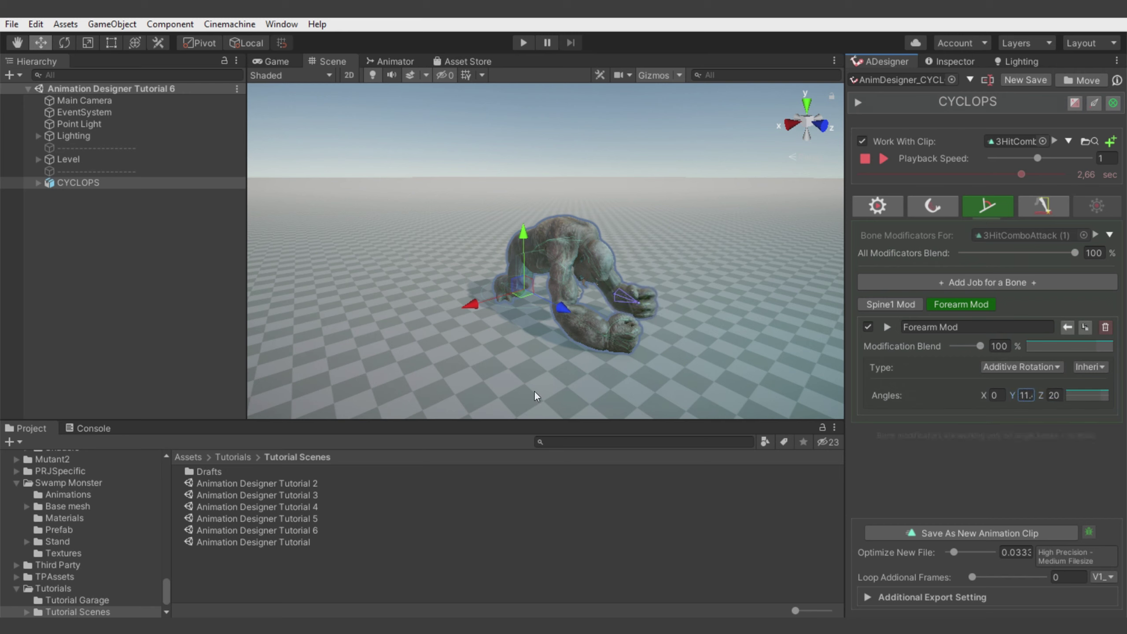
left_click(1101, 398)
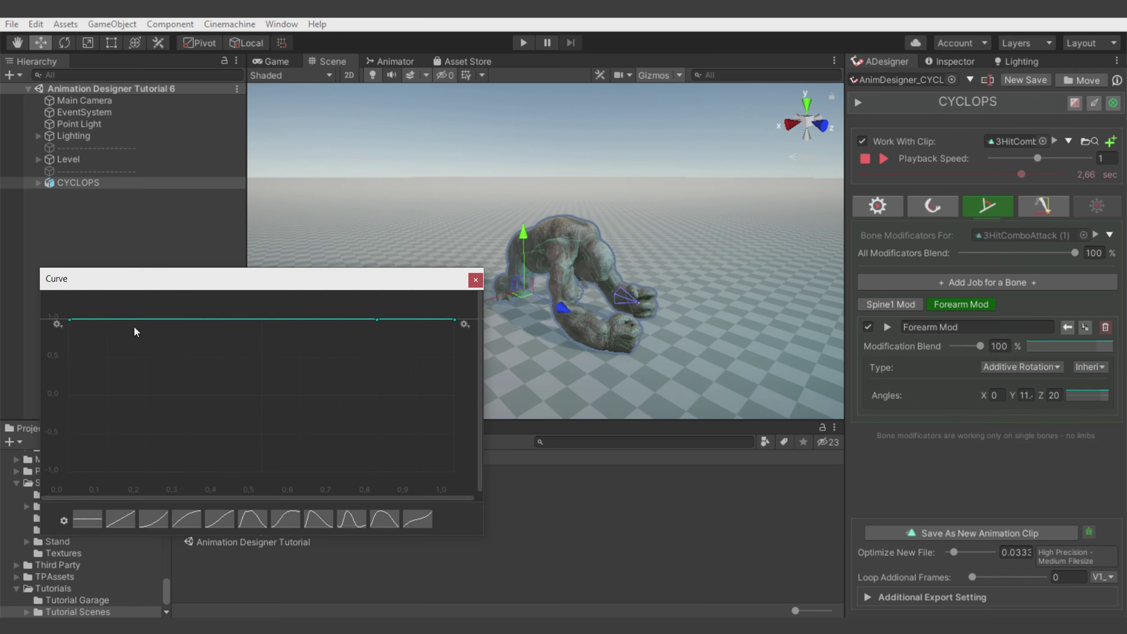
left_click_drag(66, 316, 359, 393)
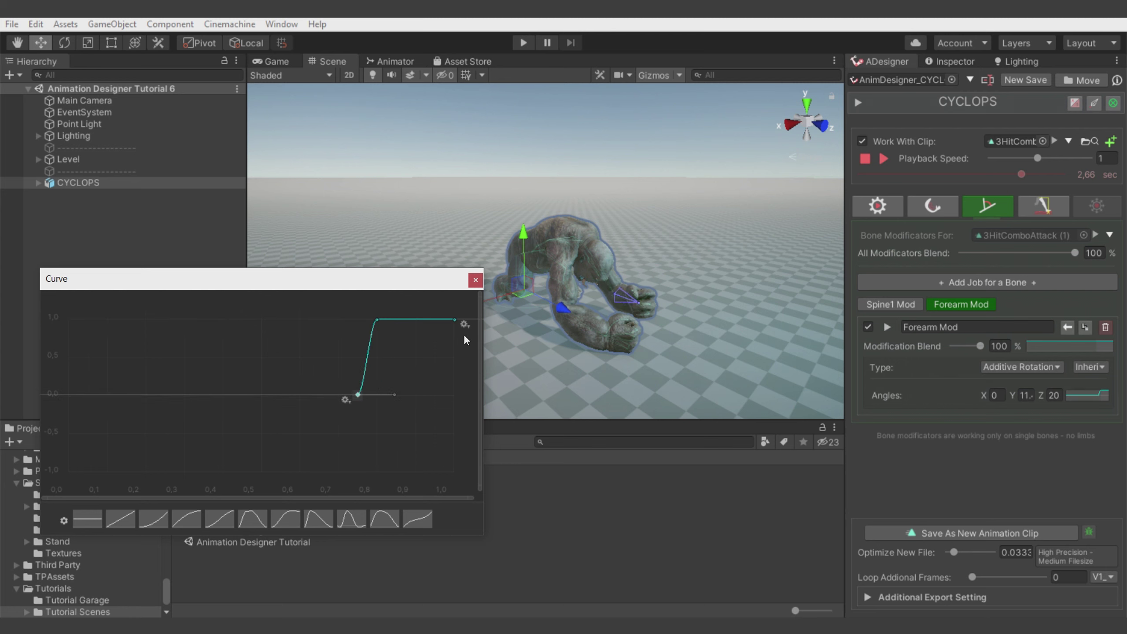
left_click_drag(452, 317, 423, 394)
mouse_move(1032, 179)
left_mouse_down()
mouse_move(999, 176)
mouse_move(1027, 178)
left_mouse_up()
Shift the left forearm angles curve to rise from about 0.84, peak at 0.89 and end at 0.94, and replay the clip.
left_click(1085, 390)
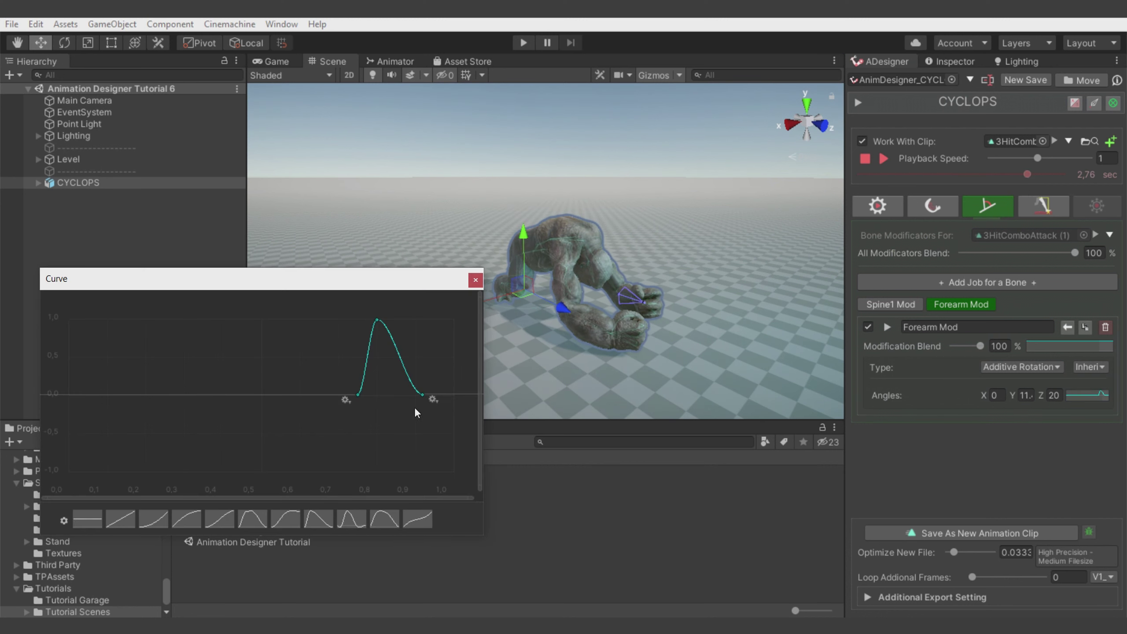
left_click_drag(301, 453, 409, 326)
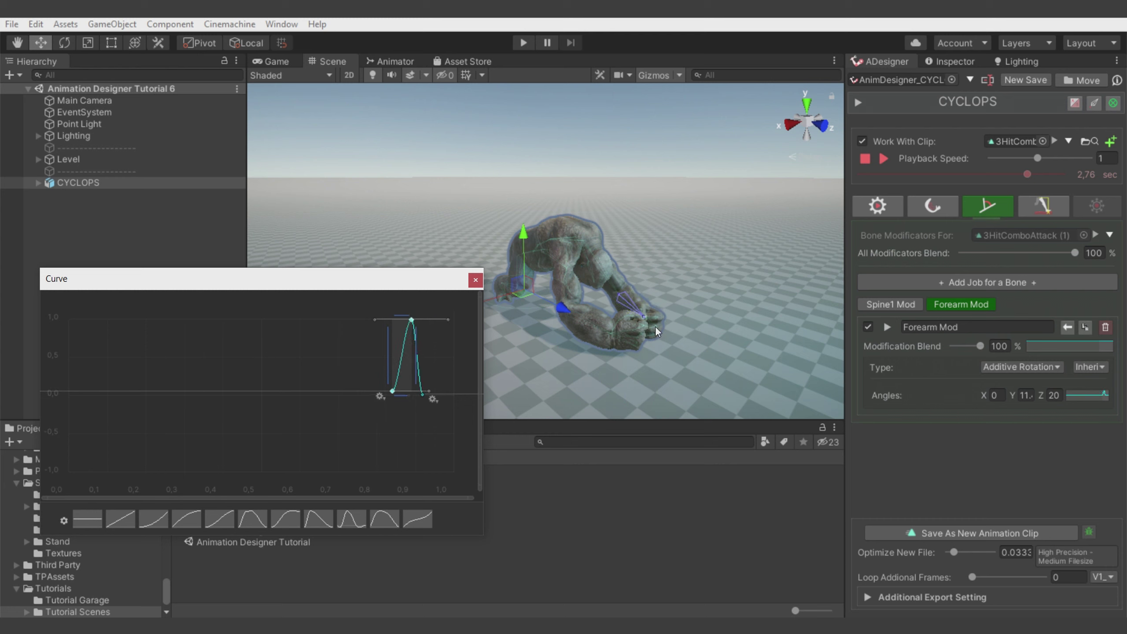
left_click(389, 412)
left_click_drag(420, 395, 432, 393)
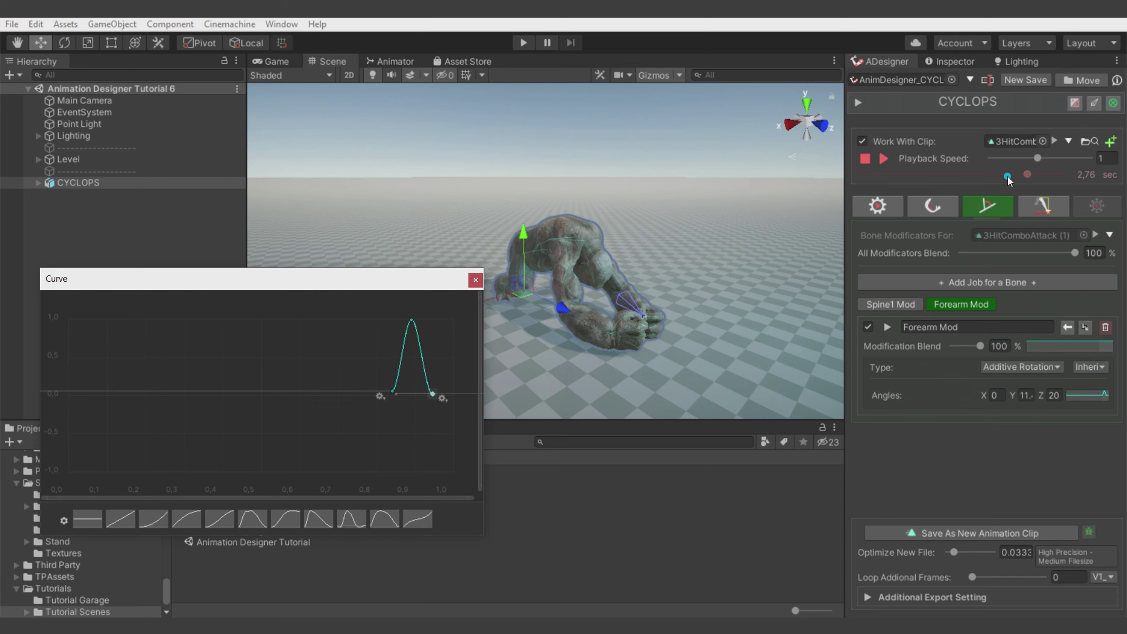
left_click_drag(1008, 176, 1041, 183)
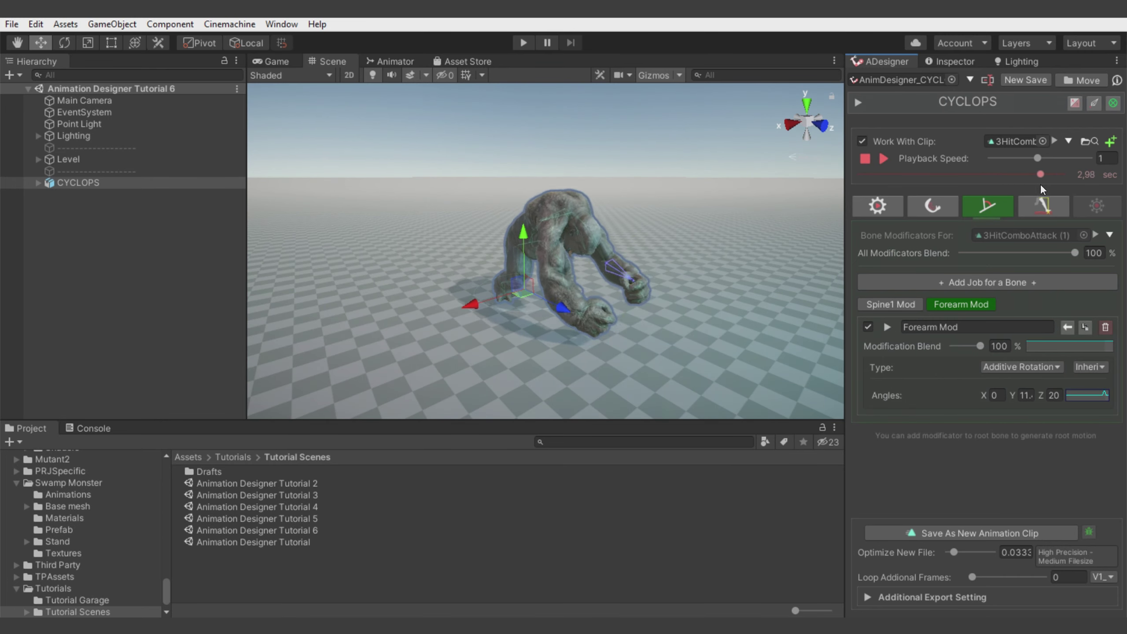
left_click(883, 159)
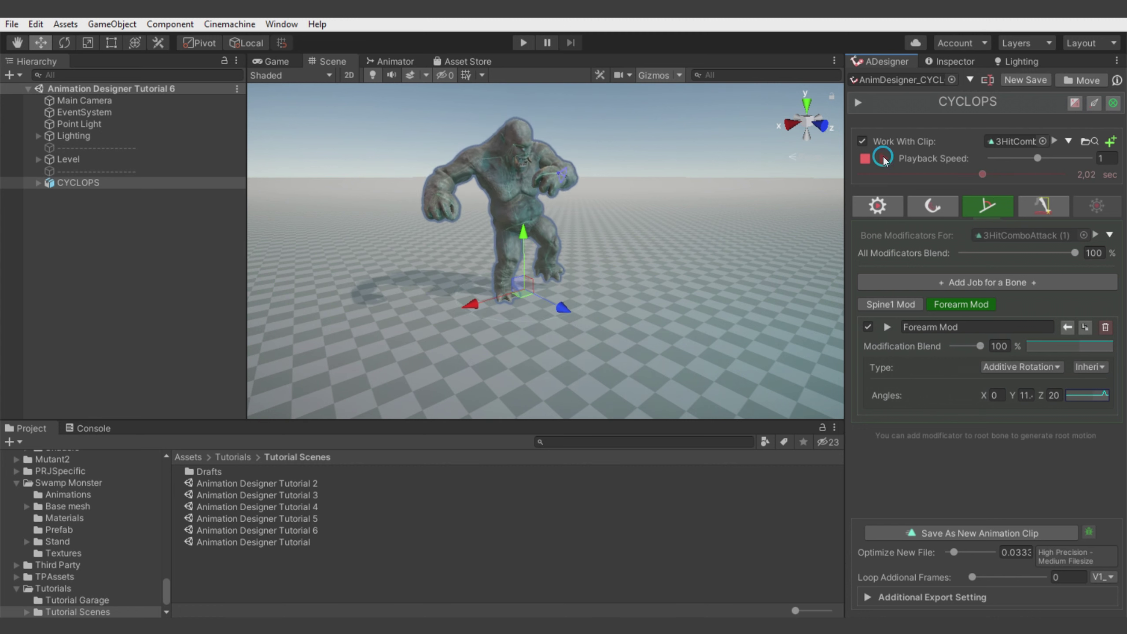
Move the start and peak keys of the left forearm angles curve earlier and scrub the clip to about 2.98 sec.
left_click(1083, 395)
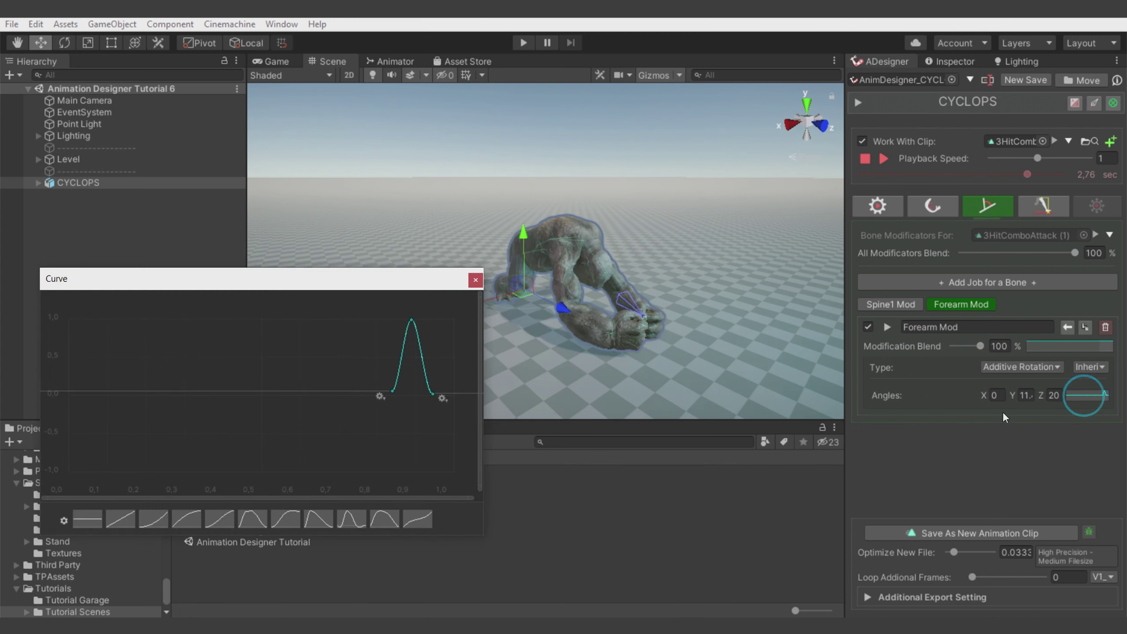
mouse_move(412, 319)
left_mouse_down()
mouse_move(431, 307)
mouse_move(408, 318)
left_mouse_up()
left_click_drag(356, 416, 417, 312)
mouse_move(408, 319)
left_mouse_down()
mouse_move(391, 346)
mouse_move(391, 319)
left_mouse_up()
left_click_drag(1020, 173, 1041, 177)
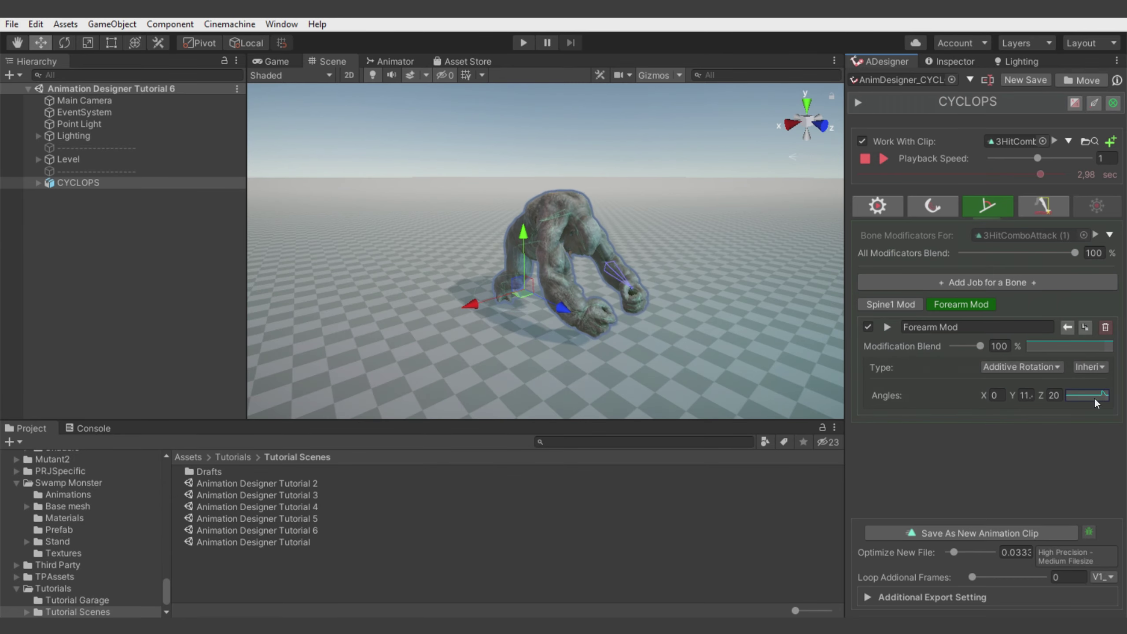
Move the left forearm curve's end key earlier, set the Z angle to 12 and replay the clip.
left_click(1095, 399)
left_click_drag(433, 395, 417, 395)
left_click_drag(1014, 174, 1042, 177)
left_click(1054, 395)
type("12")
left_click(885, 158)
Rescale the left forearm curve's keys to span about 0.8 to 0.88 with a peak value near 0.8, and set the Z angle to 20.
left_click(1087, 395)
left_click_drag(334, 453, 432, 300)
left_click_drag(387, 349, 375, 373)
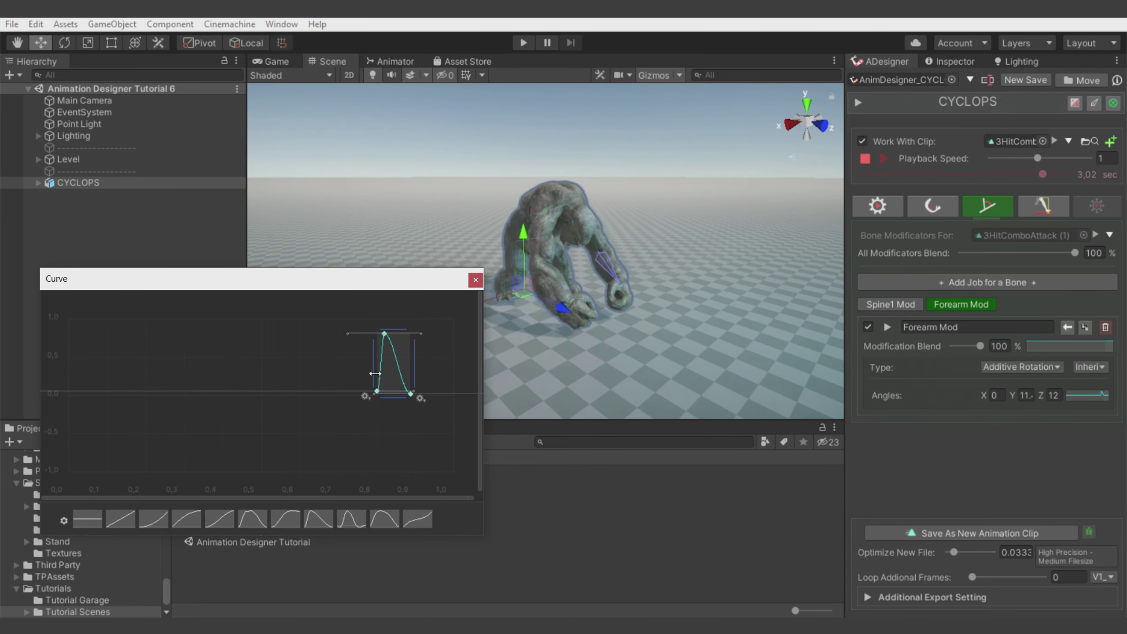
left_click_drag(414, 362, 411, 362)
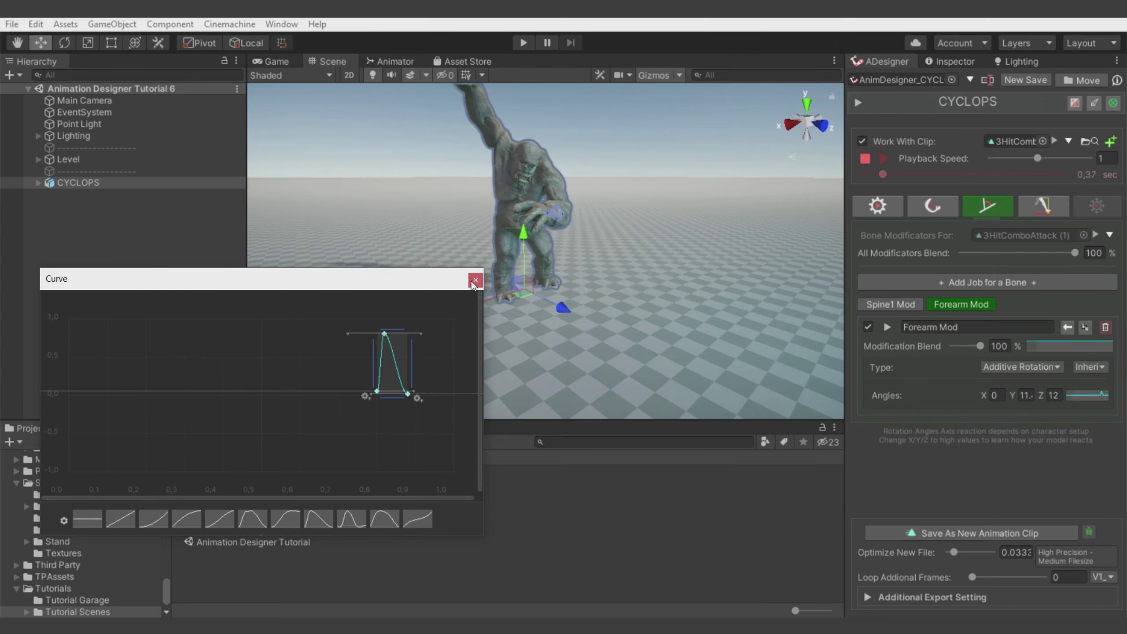
left_click(475, 281)
left_click(1055, 395)
type("20")
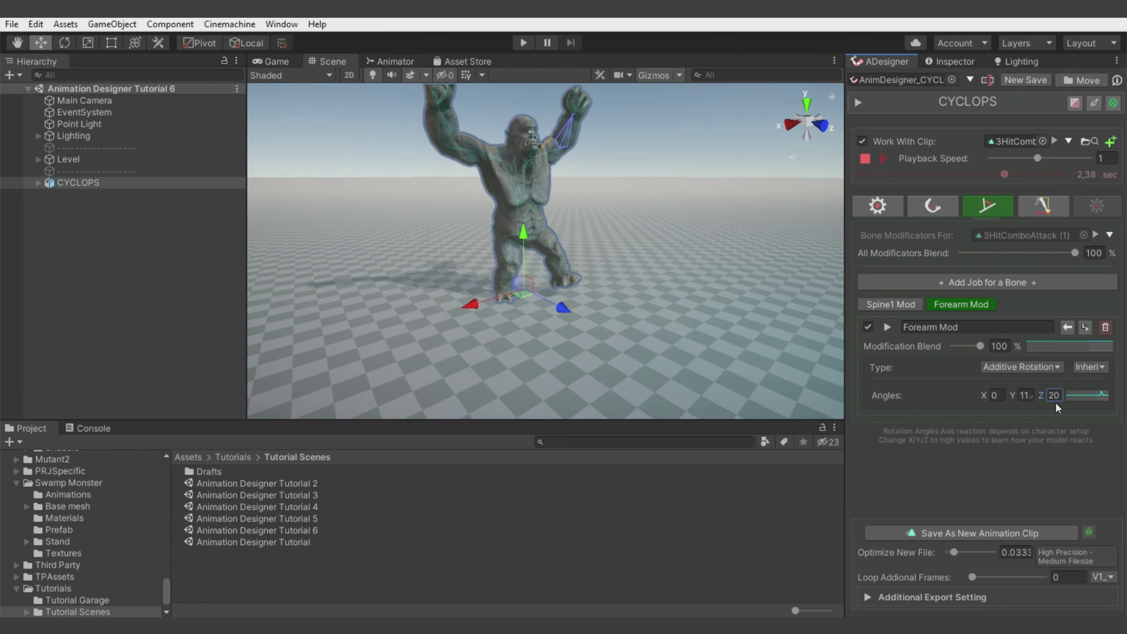
Add a bone modificator for the CYCLOPS_ R Forearm bone.
left_click(997, 281)
type("rig")
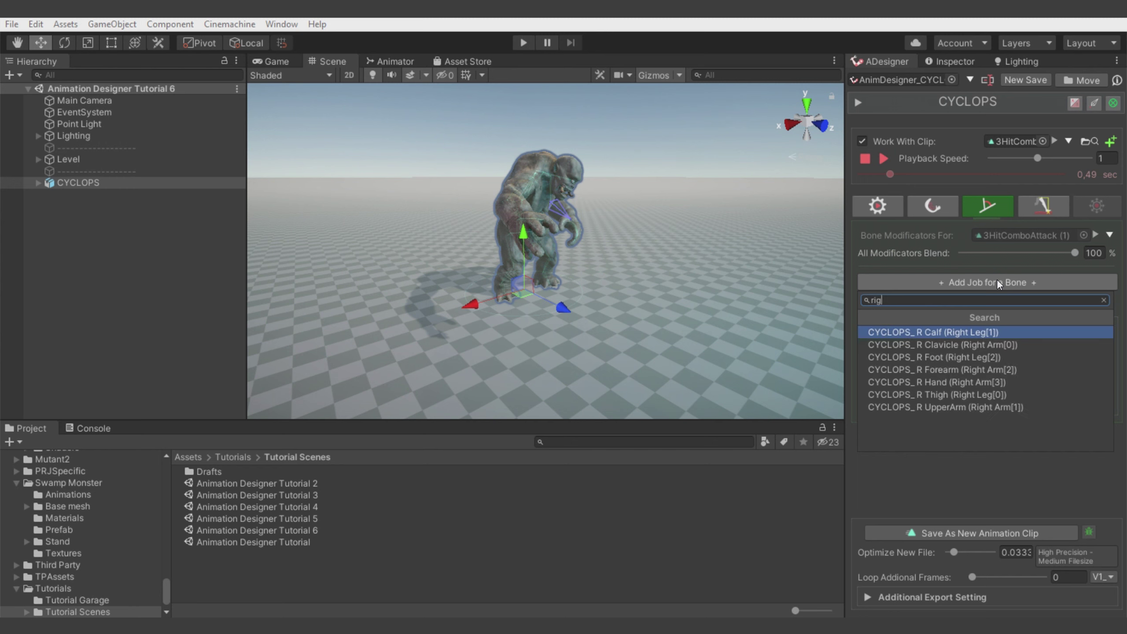
type("ht")
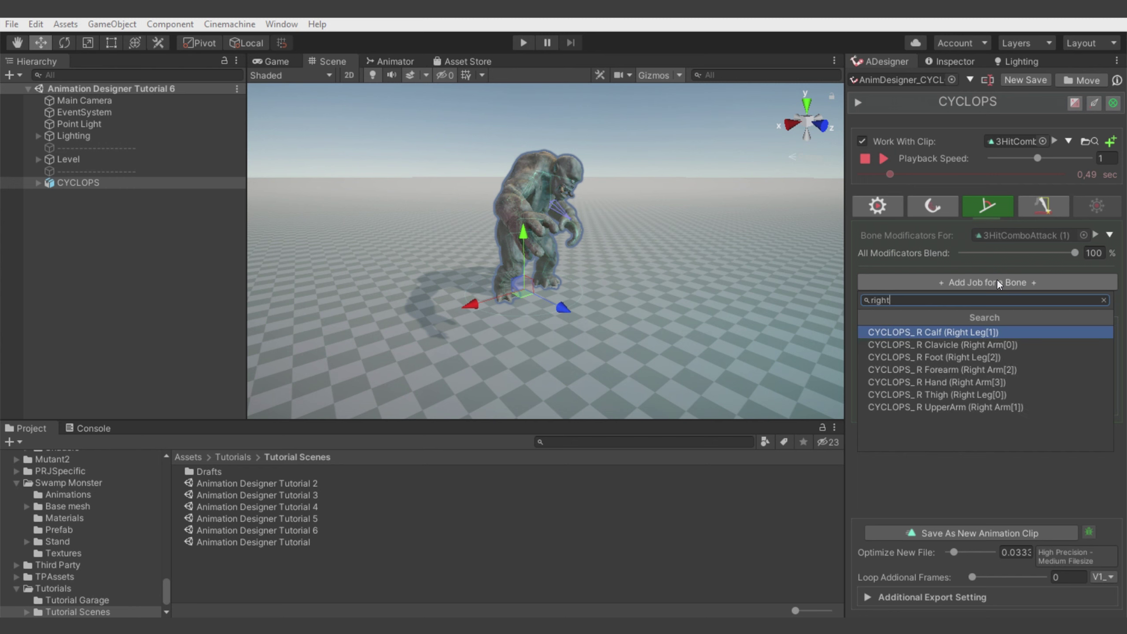
left_click(976, 370)
Store the left forearm modificator's angles curve as a new curve preset.
left_click(967, 304)
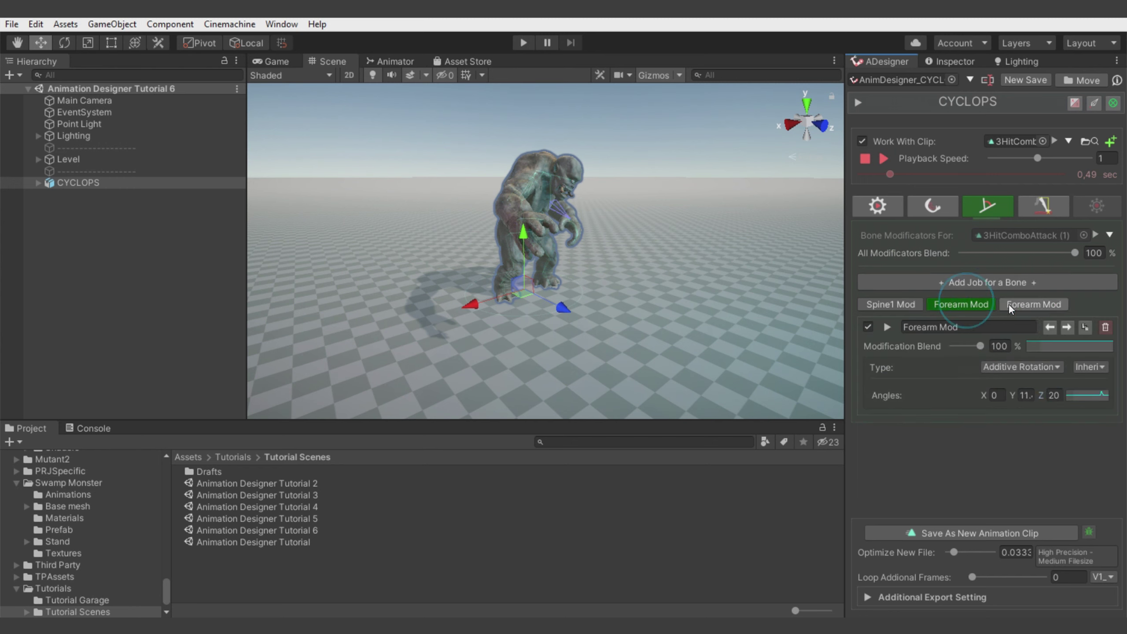
left_click(1083, 394)
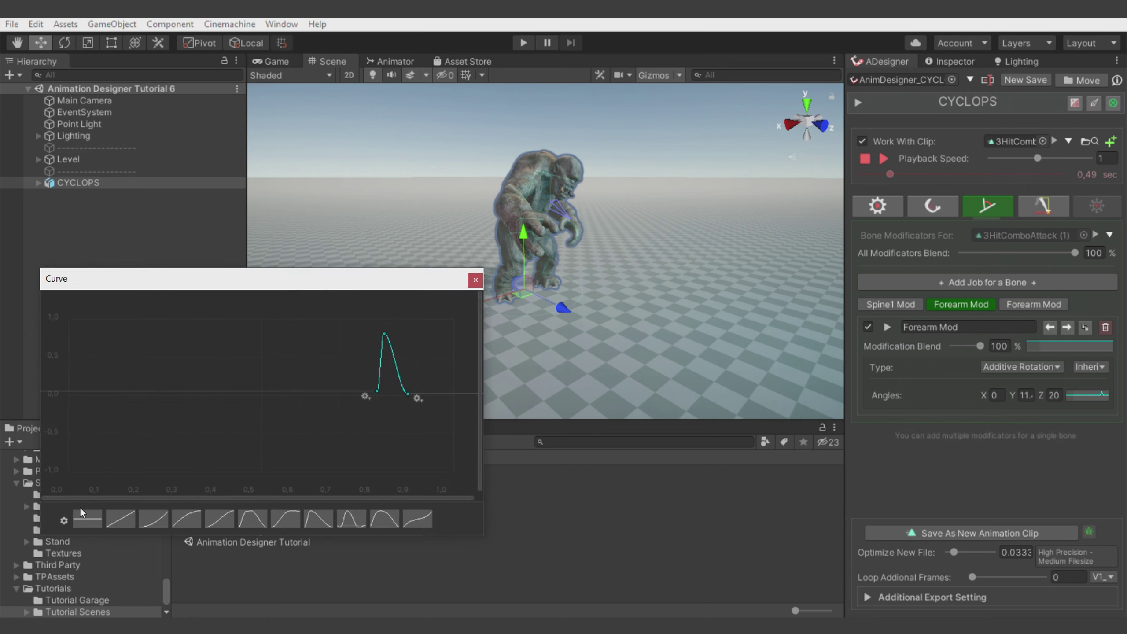
left_click(63, 520)
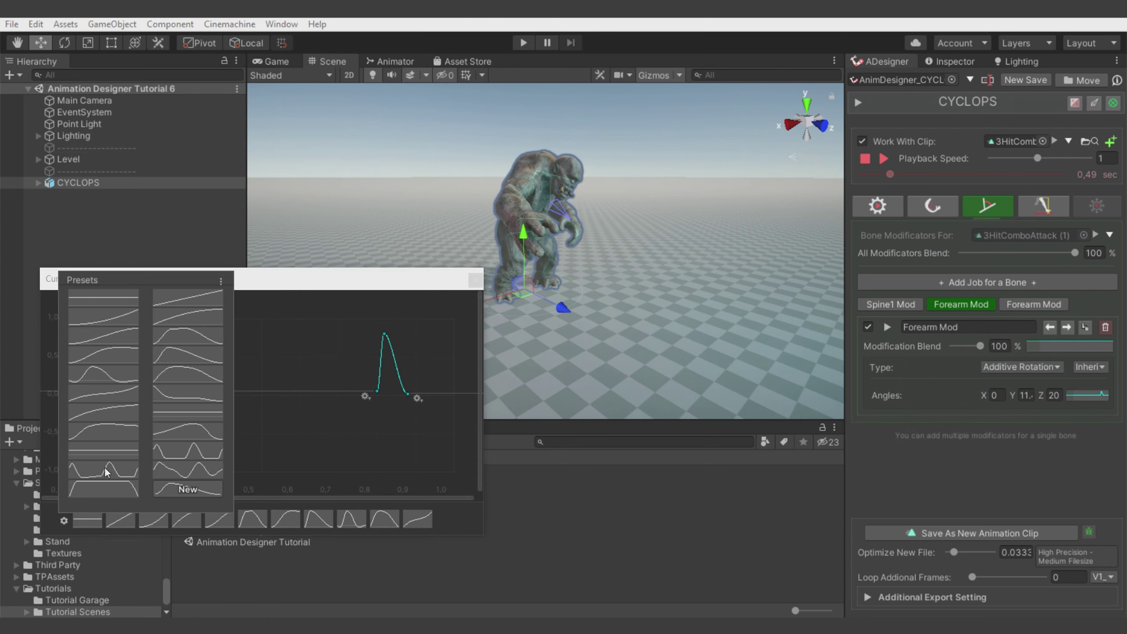
left_click(186, 490)
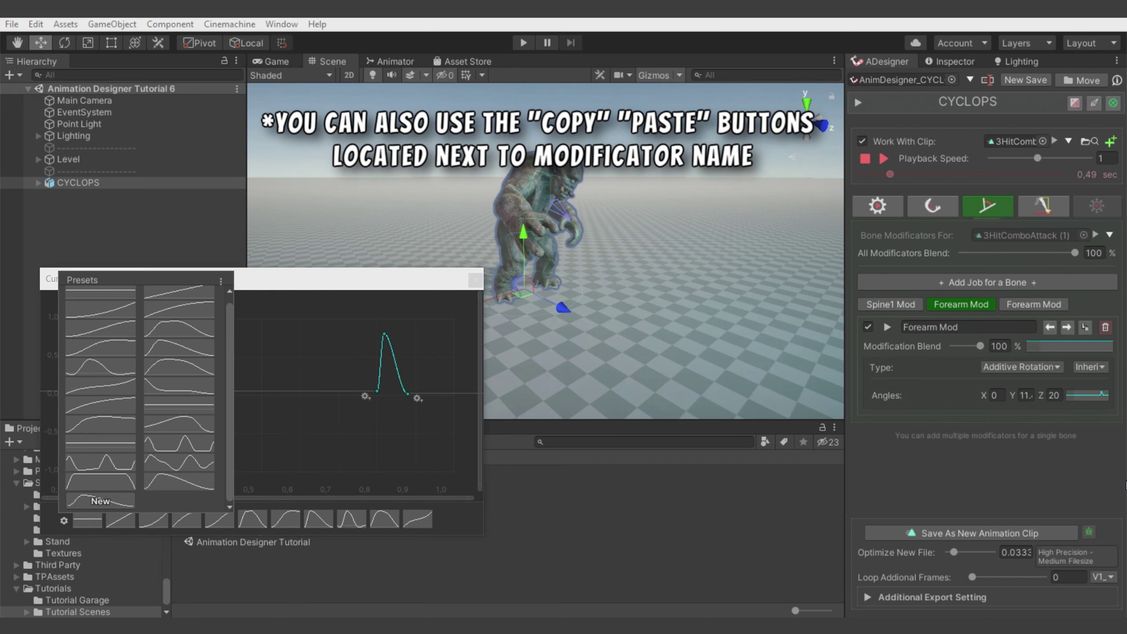
left_click(1083, 493)
Scrub the clip to about 2.69 sec and set the right forearm modificator's angles to Y -11 and Z 20.
left_click(1021, 303)
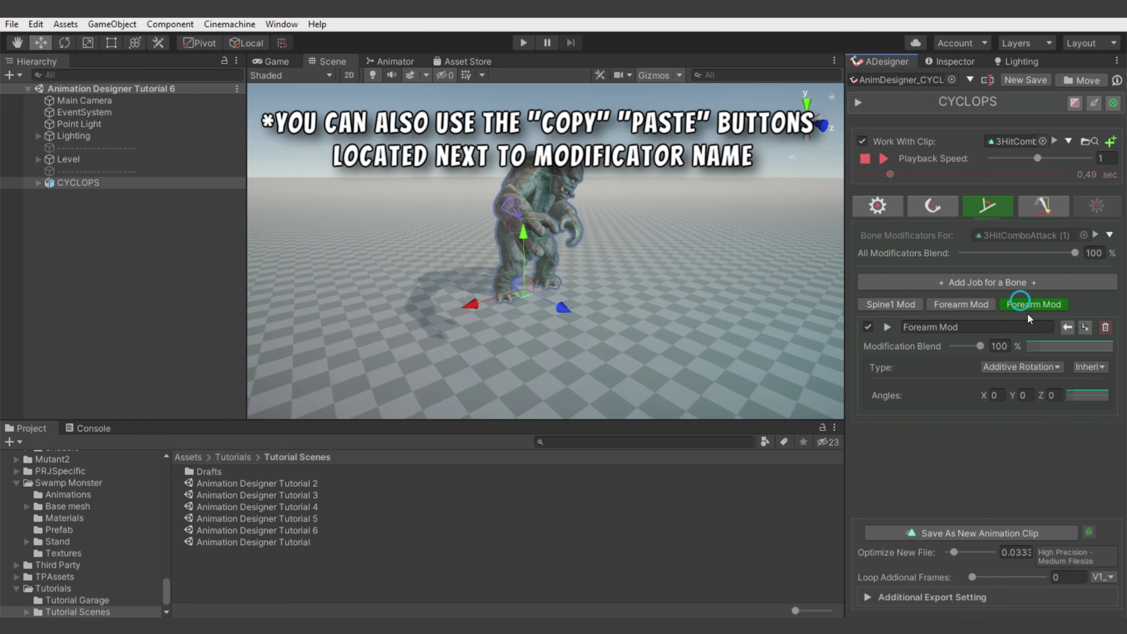
left_click_drag(973, 172, 1023, 173)
left_click(1029, 393)
type("1")
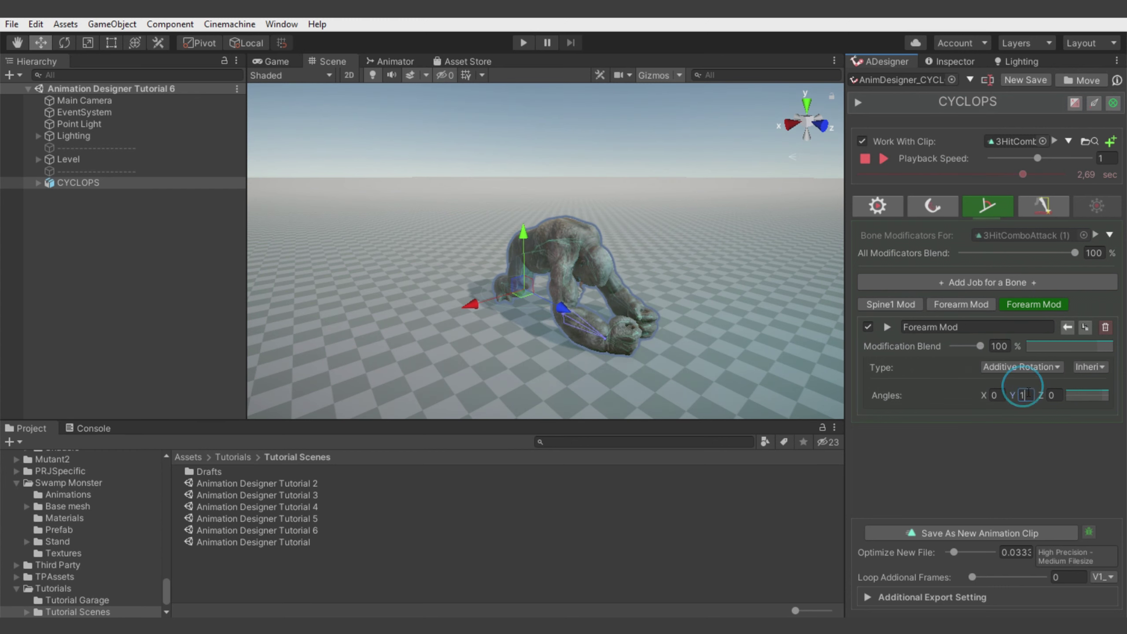
type("1")
left_click_drag(1030, 394, 986, 397)
type("-11")
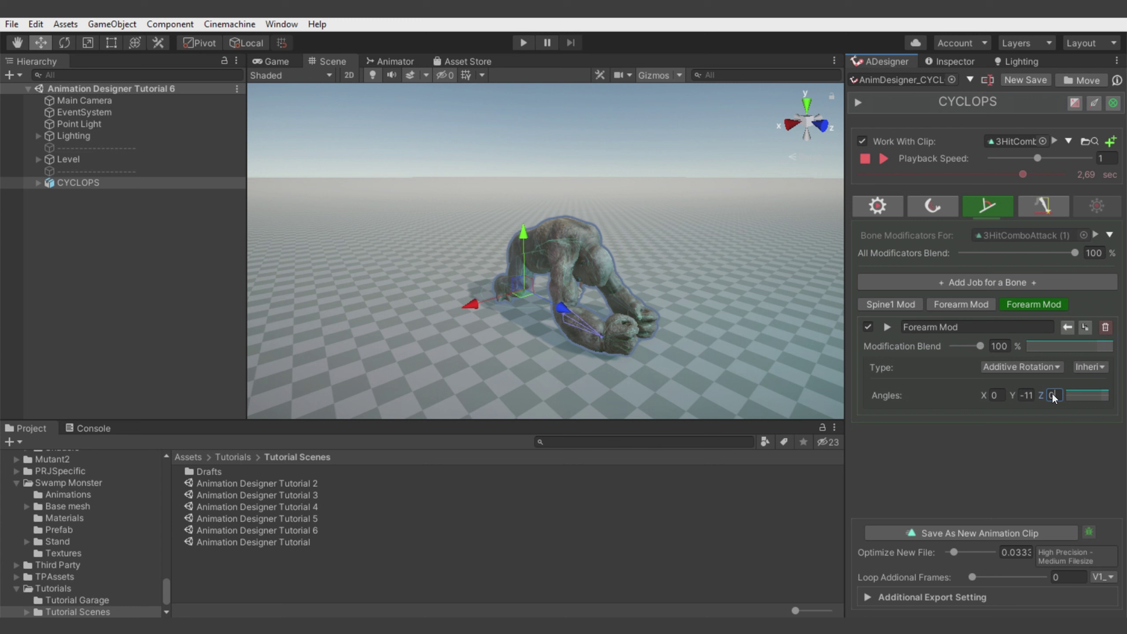
type("20")
Apply the saved curve preset to the right forearm angles and replay the clip, toggling Work With Clip to compare.
left_click(1094, 394)
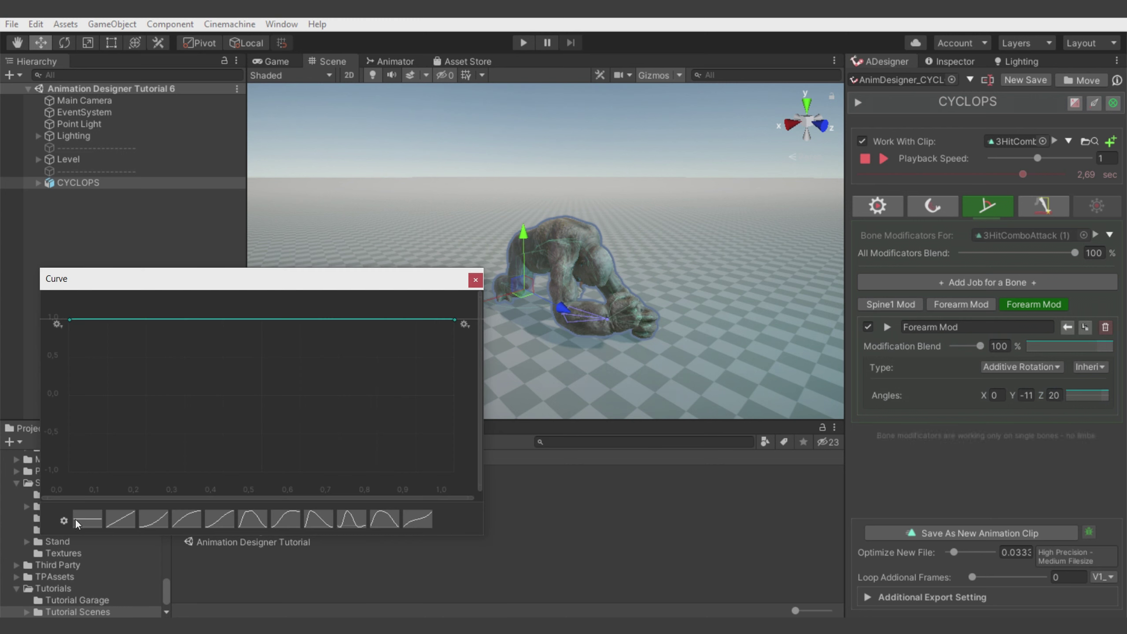
left_click(64, 520)
left_click(174, 482)
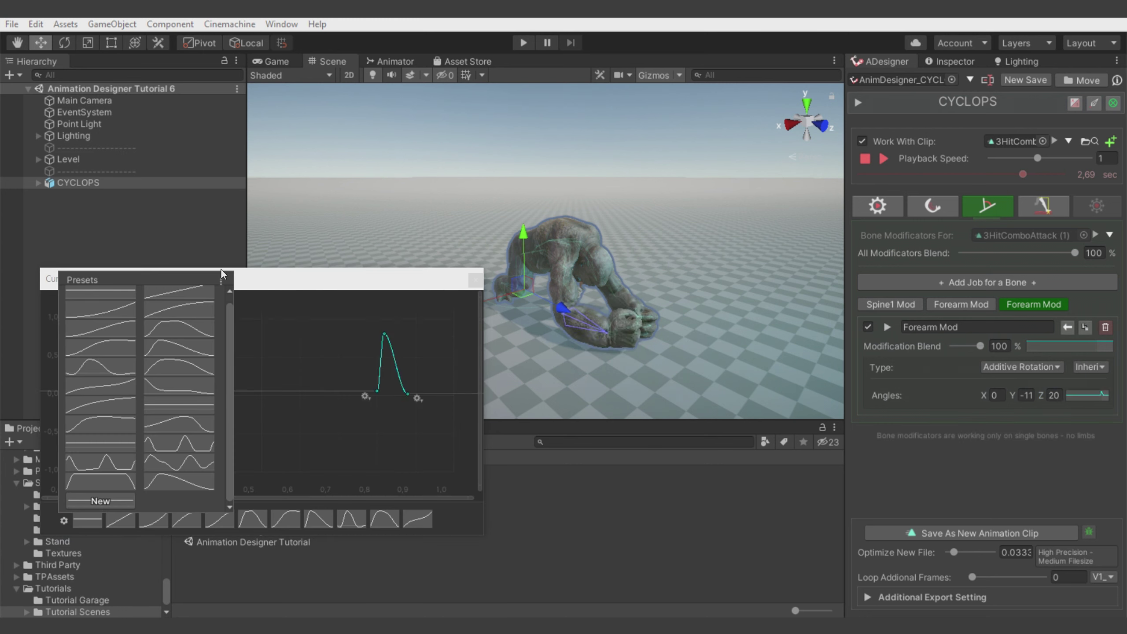
left_click(477, 279)
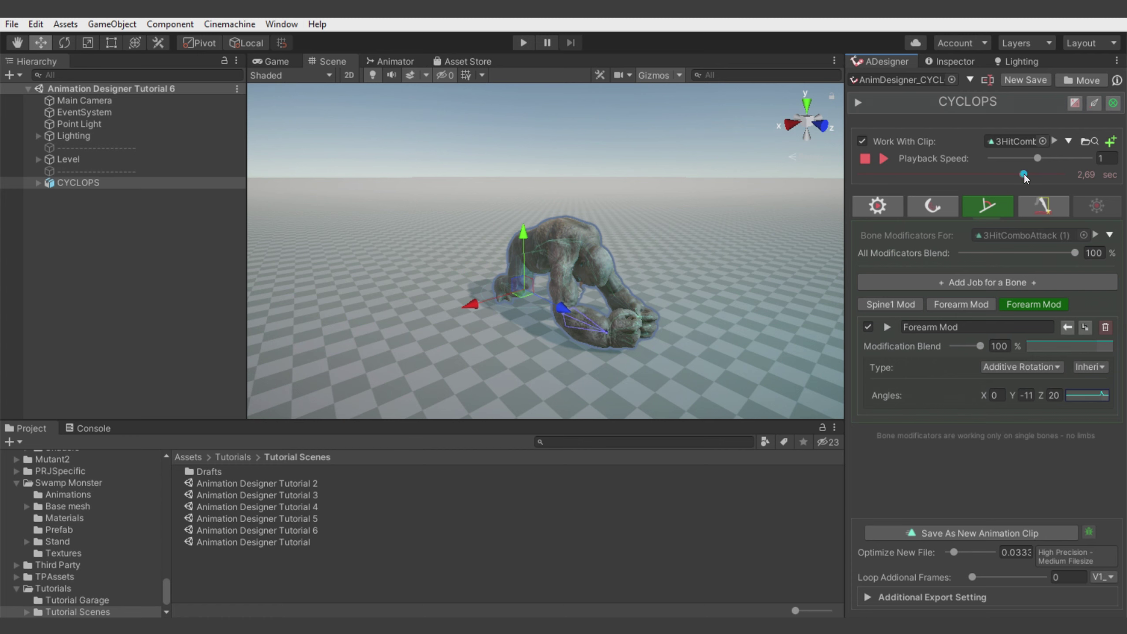
left_click_drag(1023, 173, 1037, 187)
left_click(887, 158)
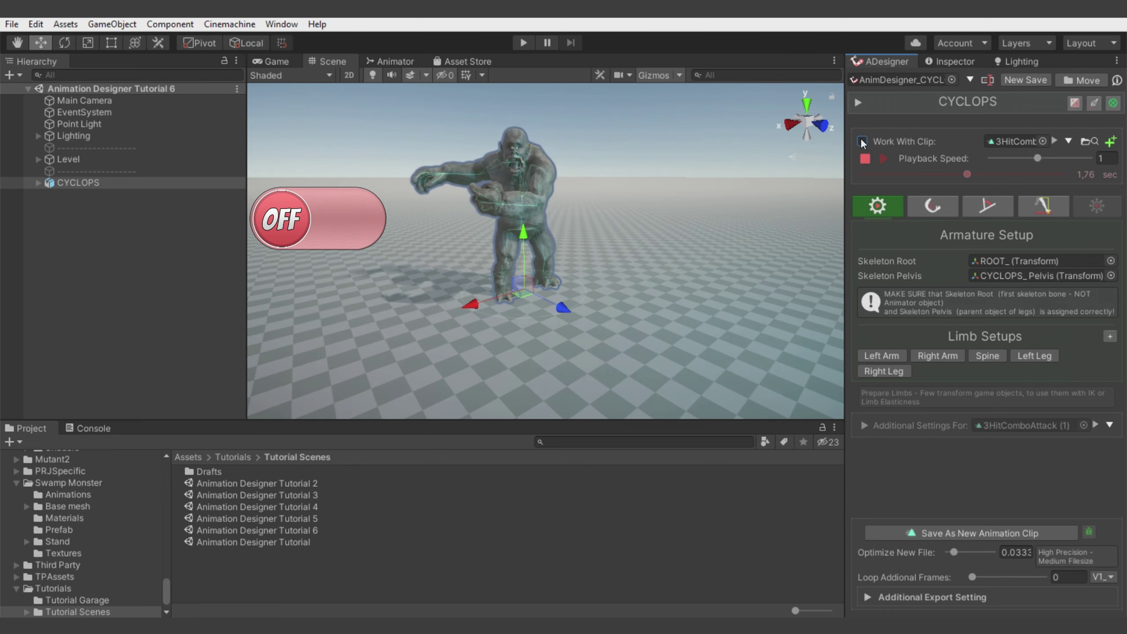
left_click(861, 141)
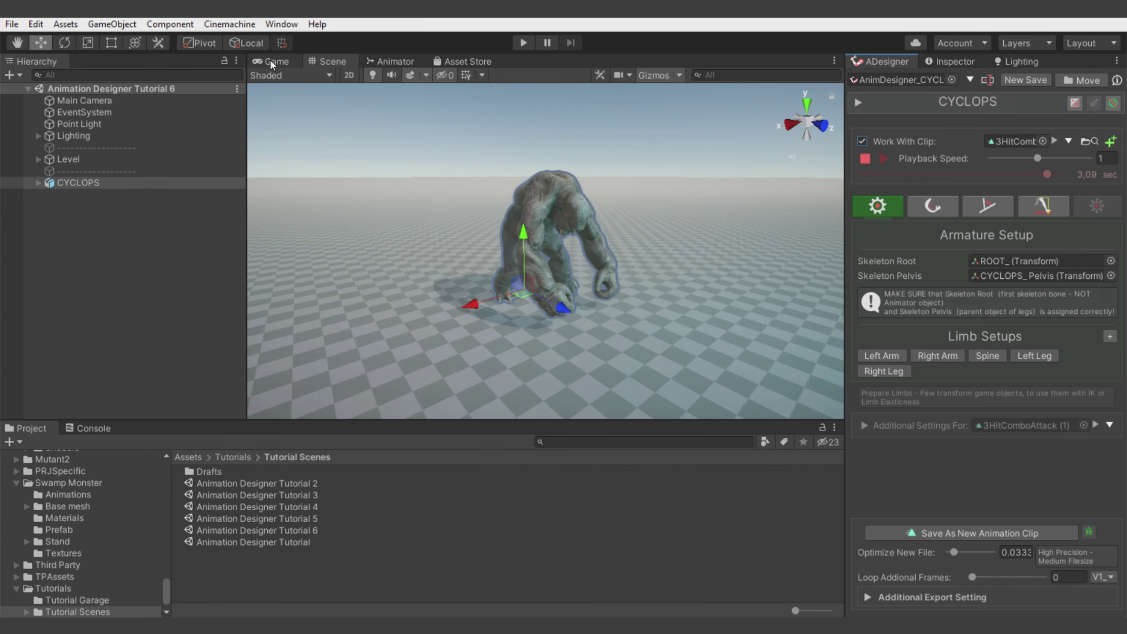
Save the edited animation as the new clip 3HitComboAttack (1) - Modified in the CYCLOPS FBX Files folder.
left_click(21, 44)
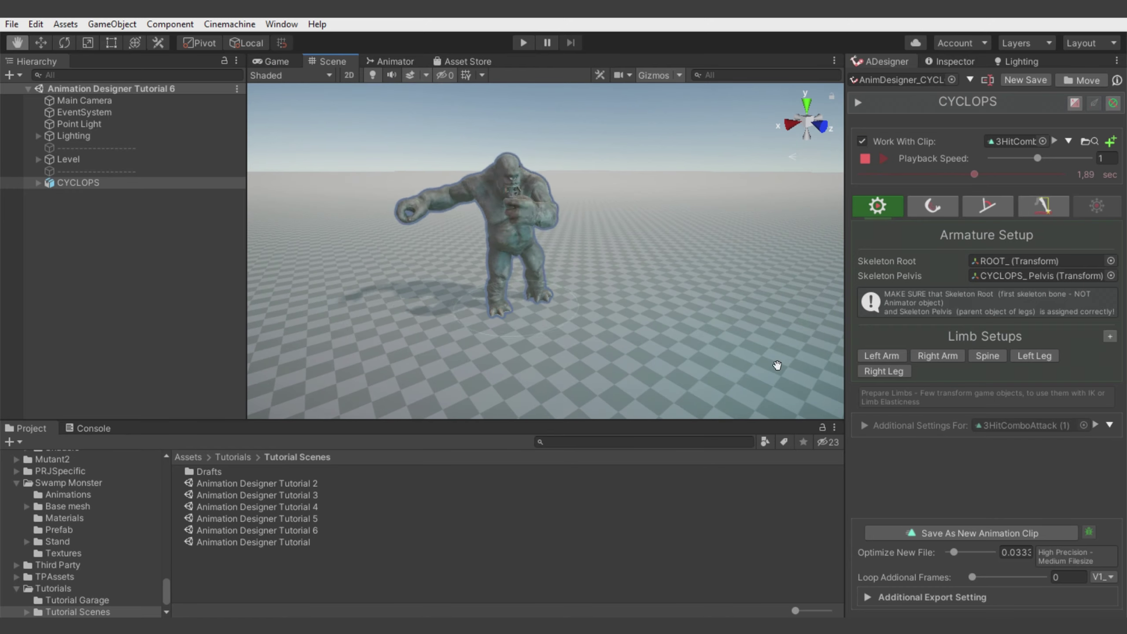
left_click(958, 533)
key("Return")
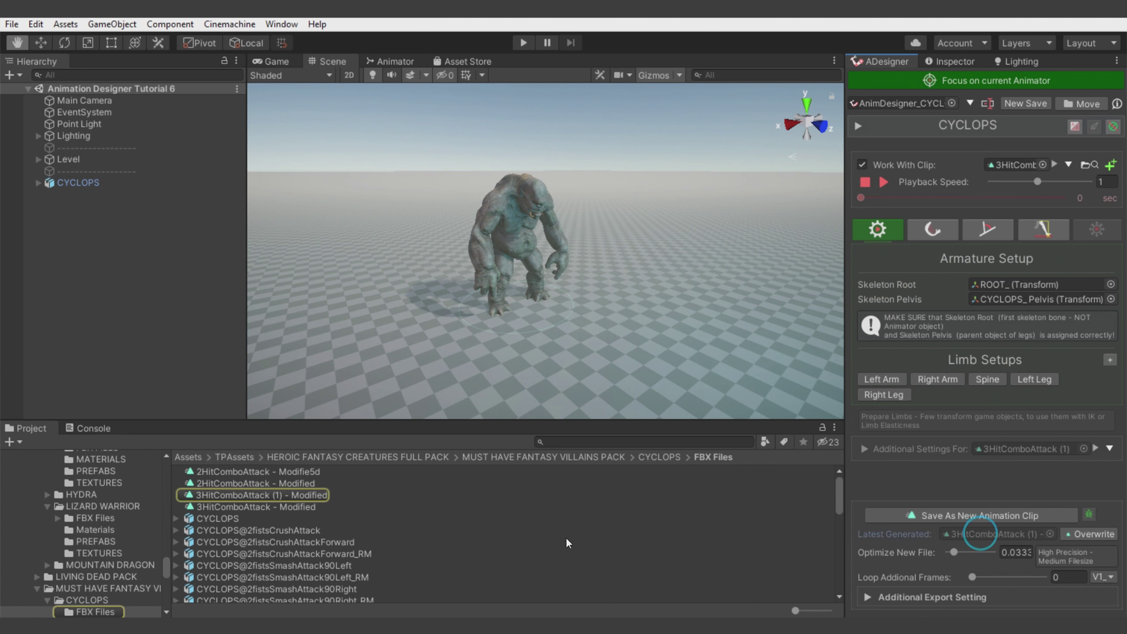
Preview the 3HitComboAttack (1) - Modified clip on the CYCLOPS model in an enlarged preview area.
left_click(318, 495)
left_click(932, 61)
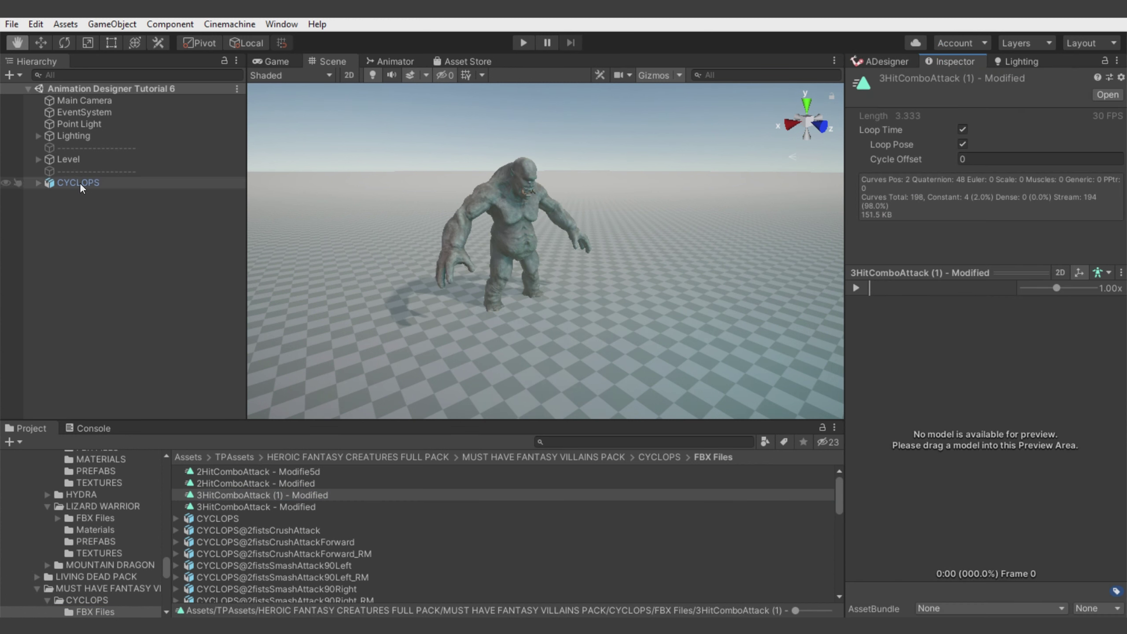
left_click_drag(81, 188, 1045, 406)
left_click_drag(955, 273, 955, 182)
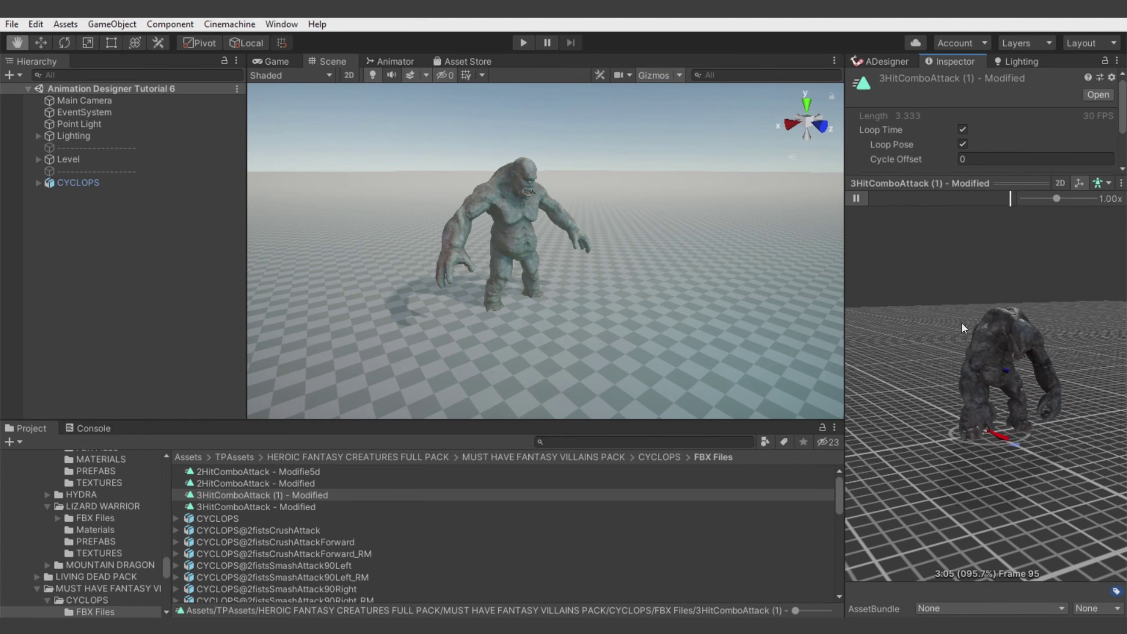
left_click_drag(961, 323, 1020, 337)
Locate the original 3HitComboAttack (1) clip from the Work With Clip reference and preview it for comparison.
left_click(881, 61)
left_click(1016, 162)
left_click(299, 535)
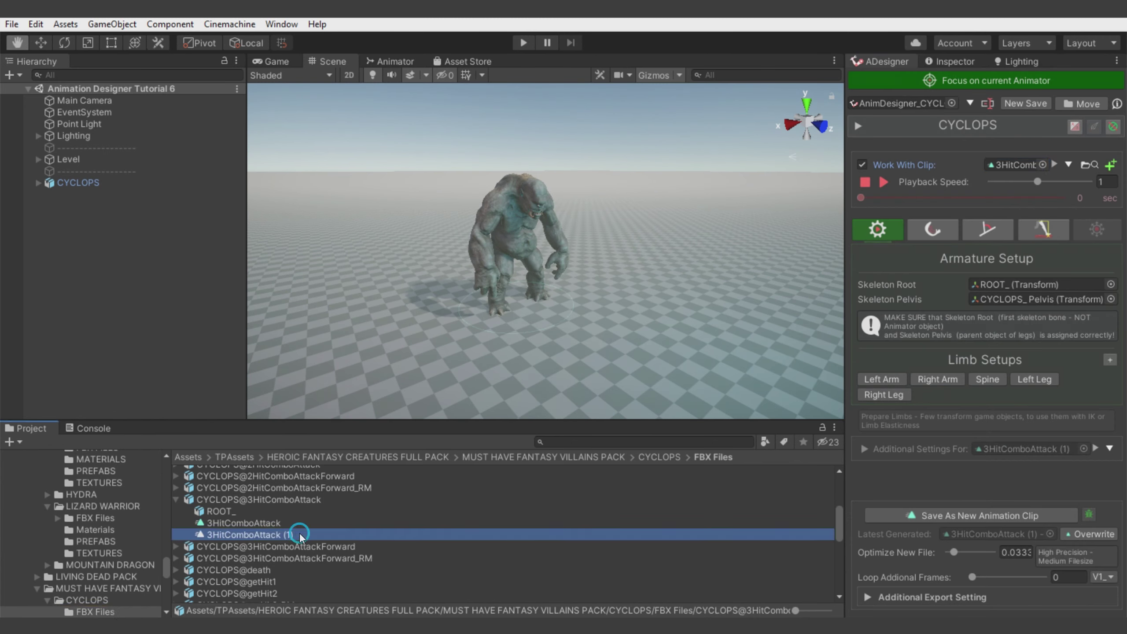
left_click(949, 62)
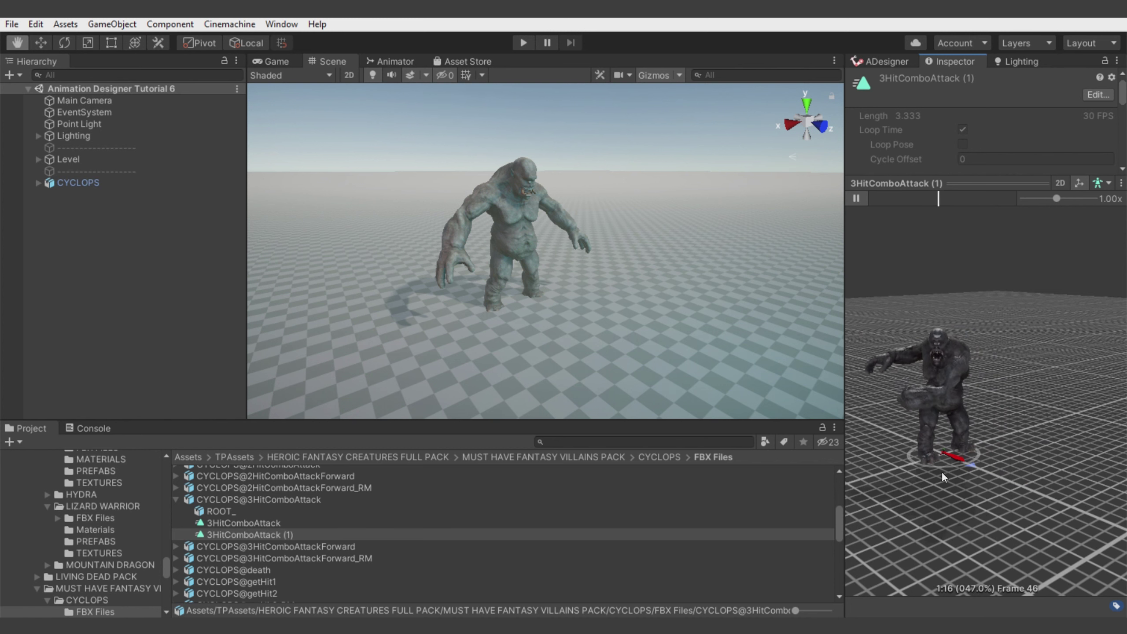
Find the 3HitComboAttack (1) - Modified clip again in the FBX Files folder.
scroll(398, 556, "down", 11)
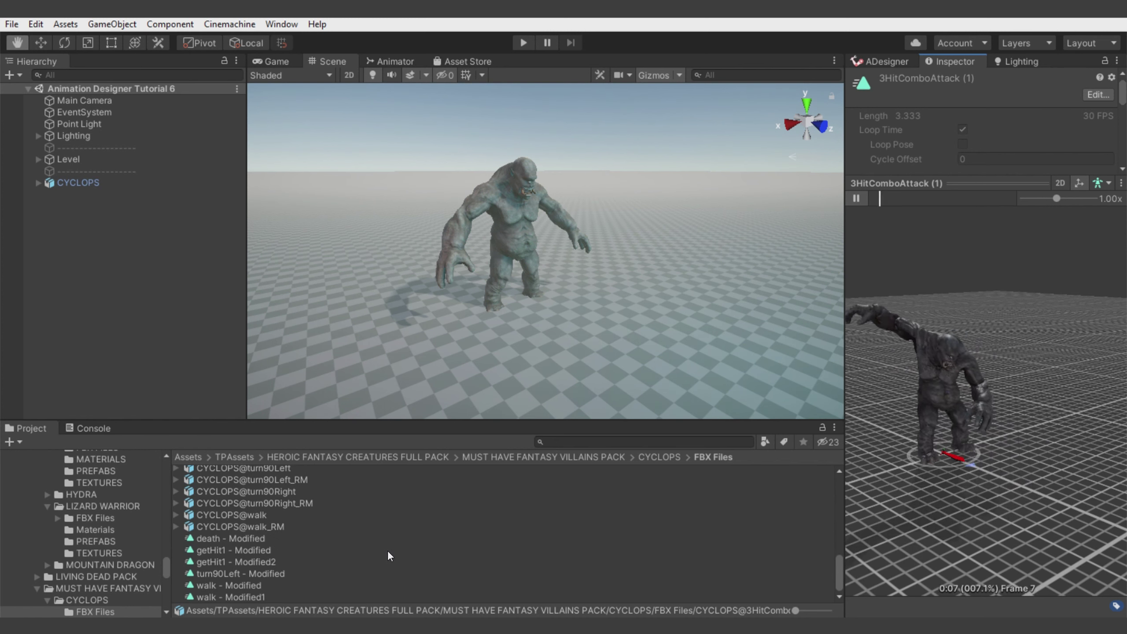
scroll(389, 533, "up", 10)
scroll(391, 524, "up", 5)
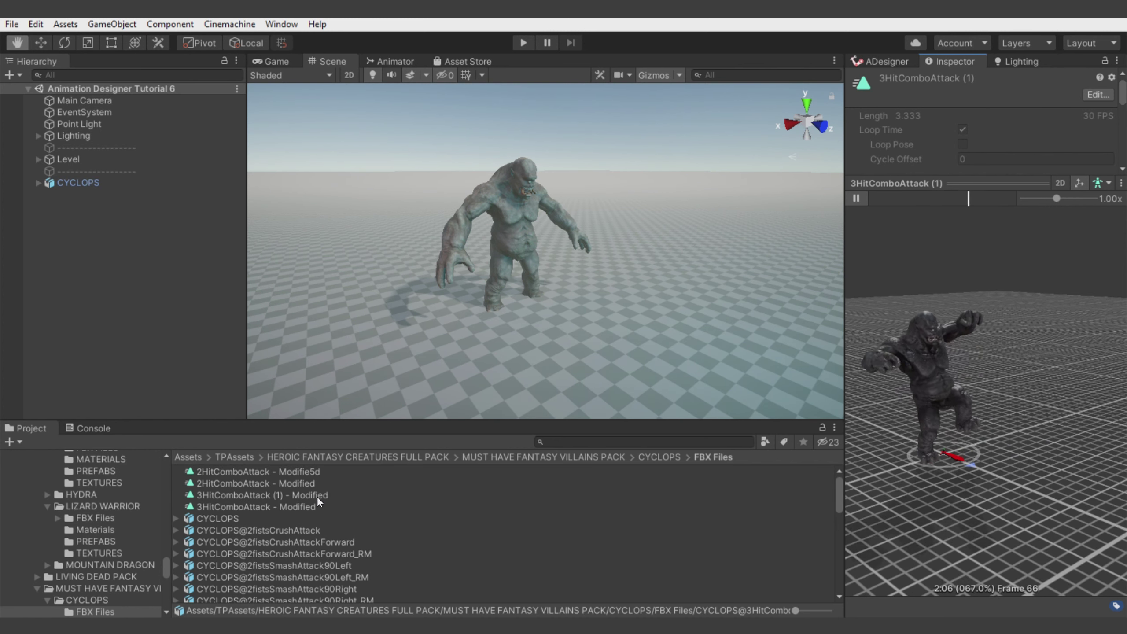